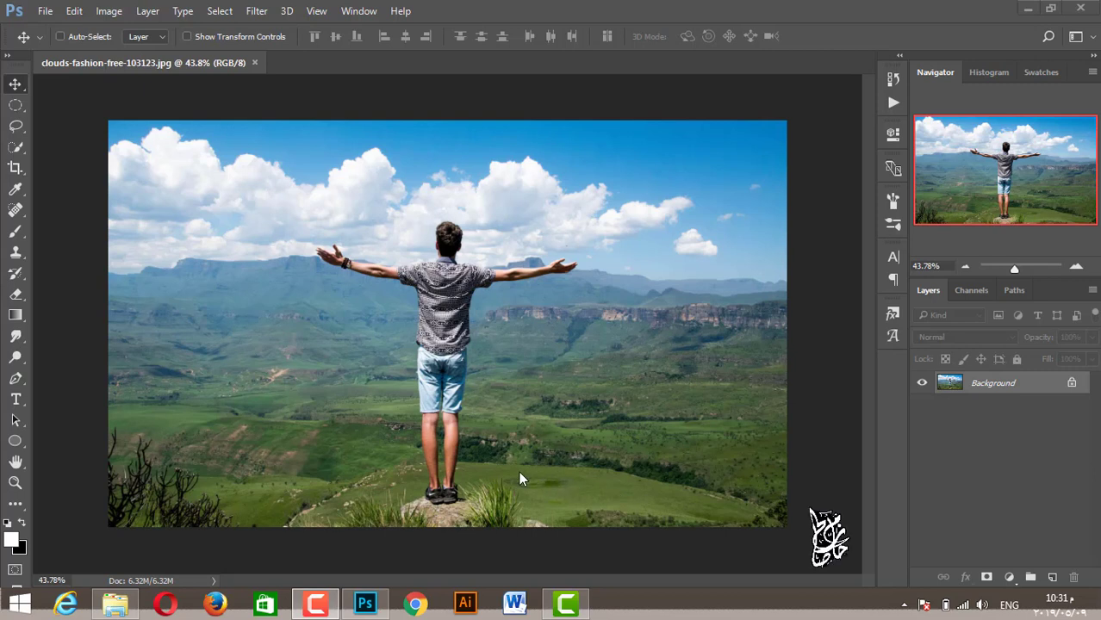
Step: Switch to the Pen tool in Path mode and zoom in on the man
left_click(17, 382)
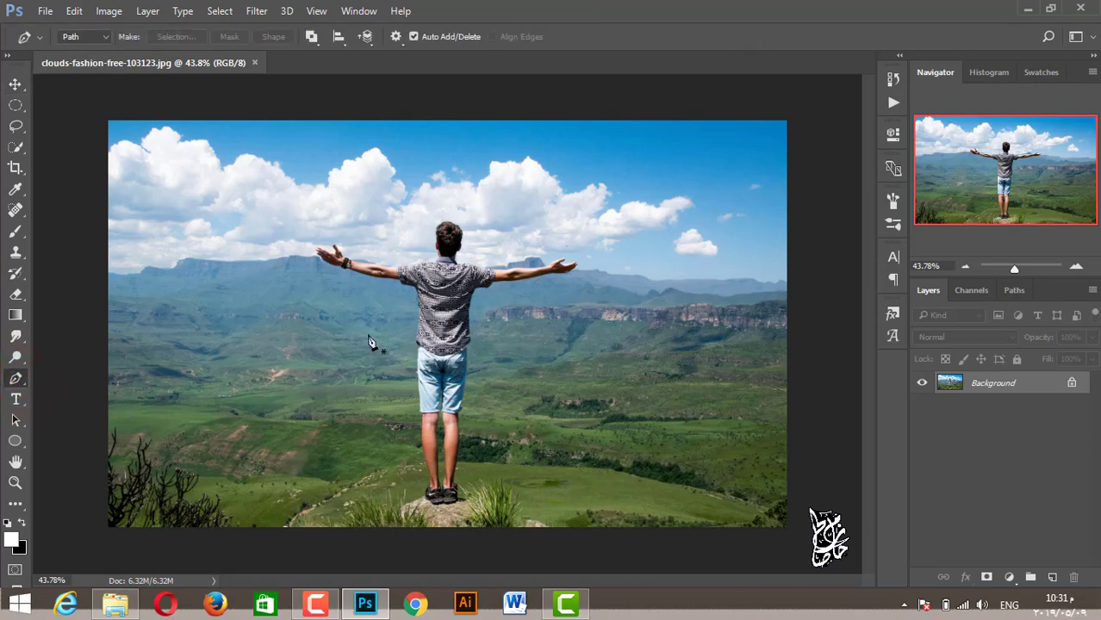
scroll(461, 483, "up", 3)
scroll(457, 474, "up", 2)
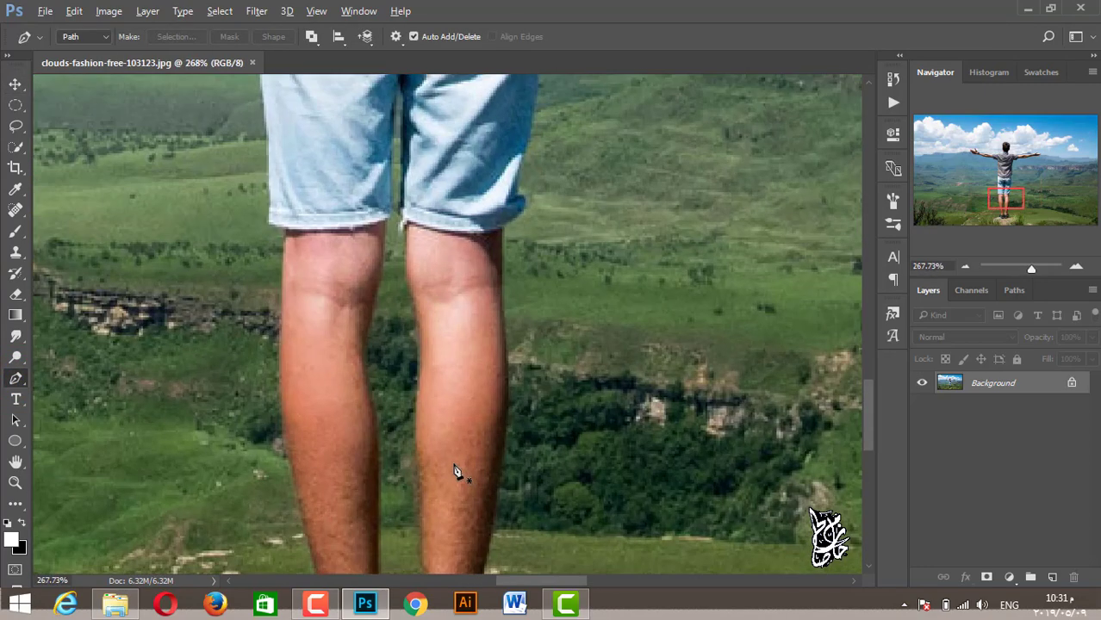
scroll(465, 487, "down", 3)
scroll(551, 437, "up", 3)
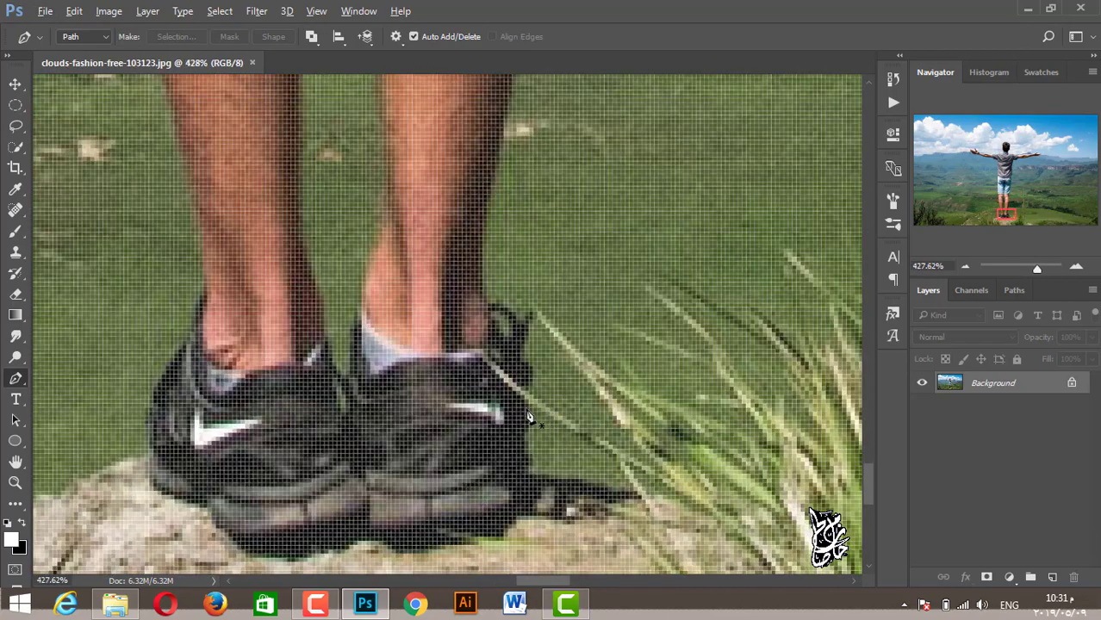
scroll(529, 418, "down", 1)
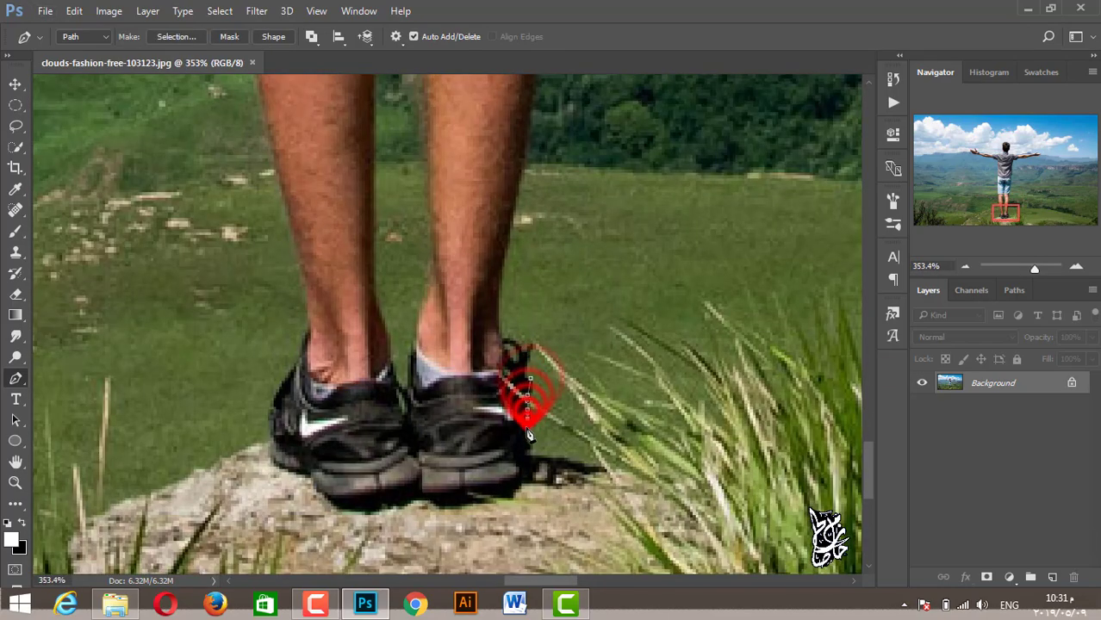
Step: Trace pen anchors from the shoe sole up the left leg to the waist
mouse_move(528, 466)
left_mouse_down()
mouse_move(402, 497)
mouse_move(290, 386)
left_mouse_up()
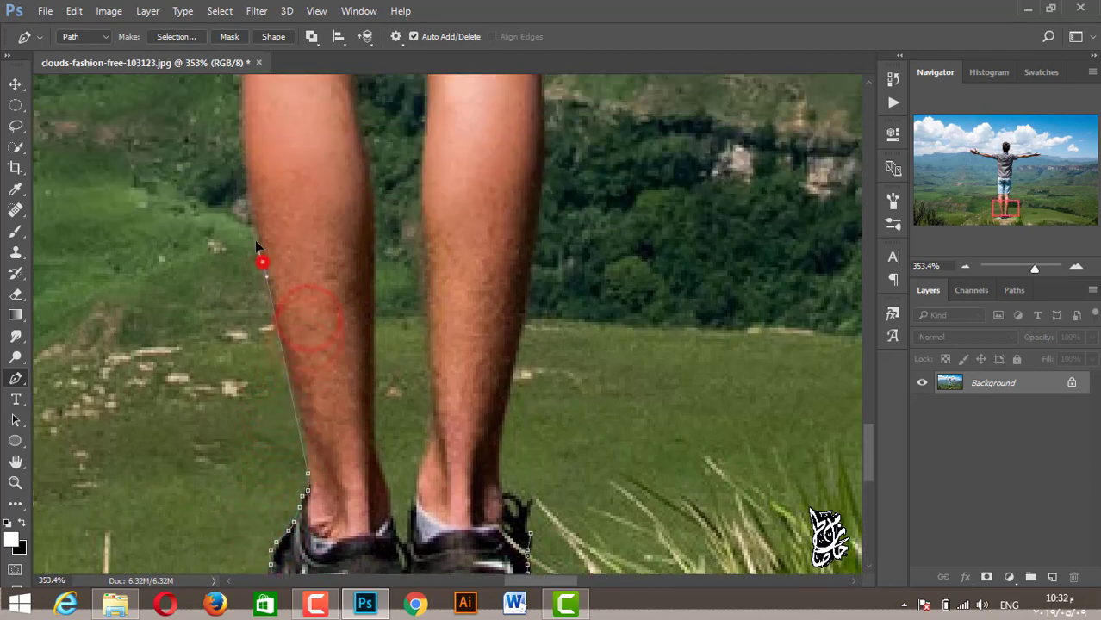
left_click_drag(289, 386, 341, 423)
left_click_drag(297, 291, 302, 265)
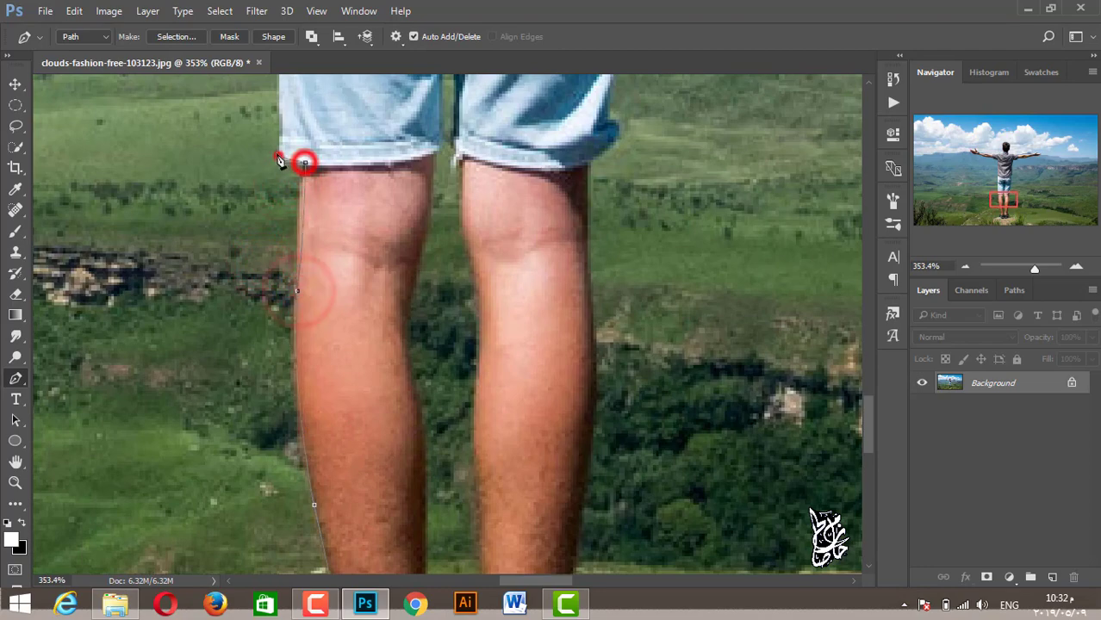
left_click_drag(278, 162, 297, 314)
left_click_drag(326, 163, 368, 295)
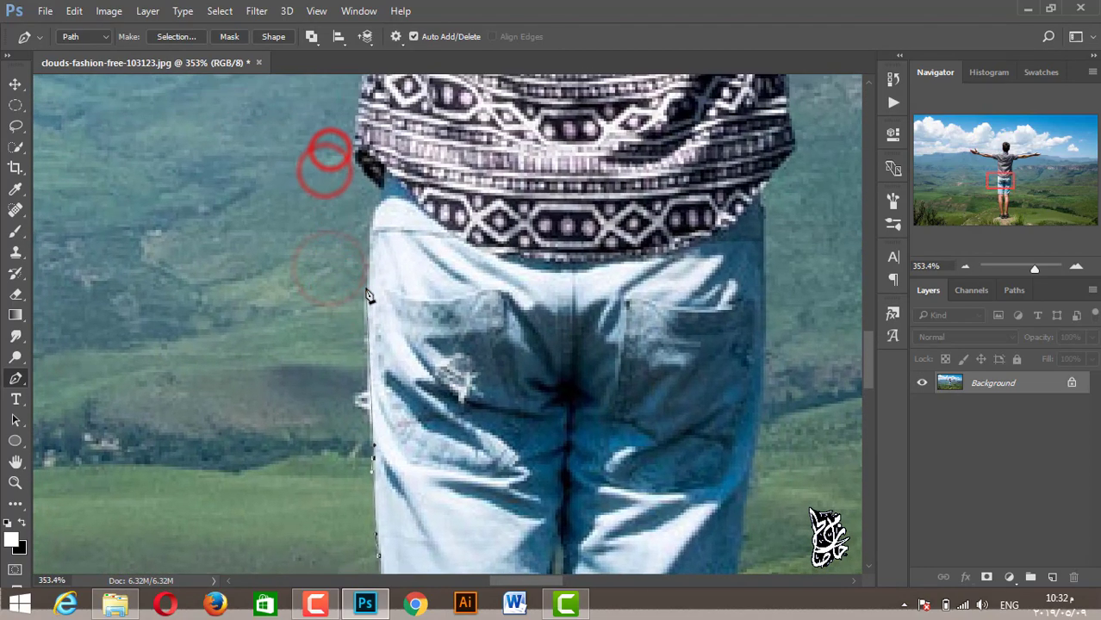
left_click_drag(375, 214, 364, 280)
Step: Continue the path up the shirt's side to under the left forearm
left_click_drag(401, 178, 424, 356)
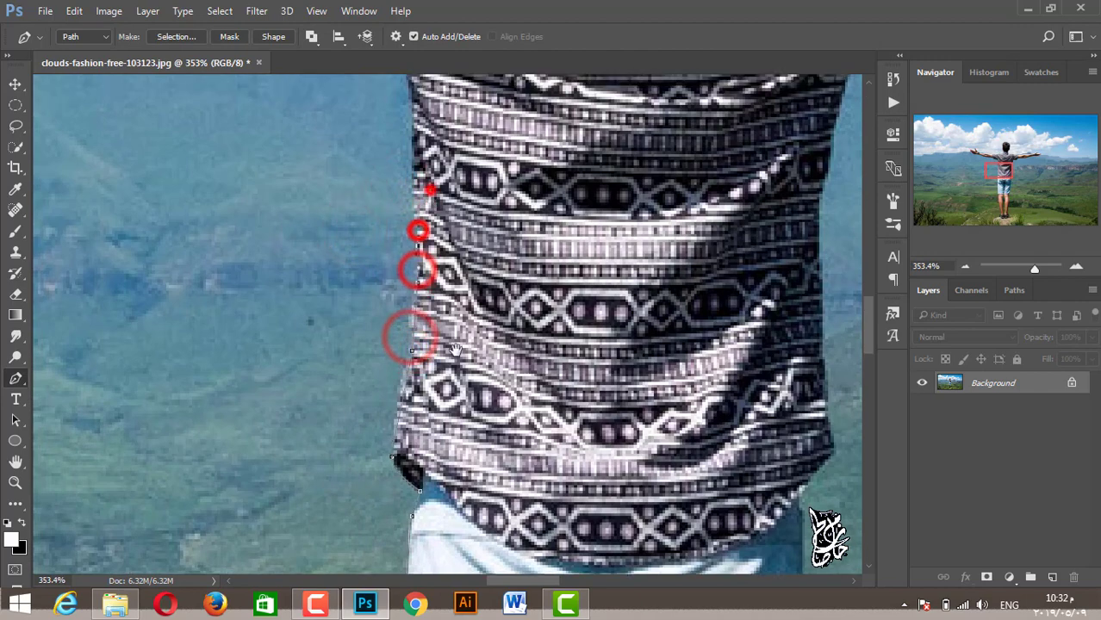
left_click_drag(430, 185, 443, 351)
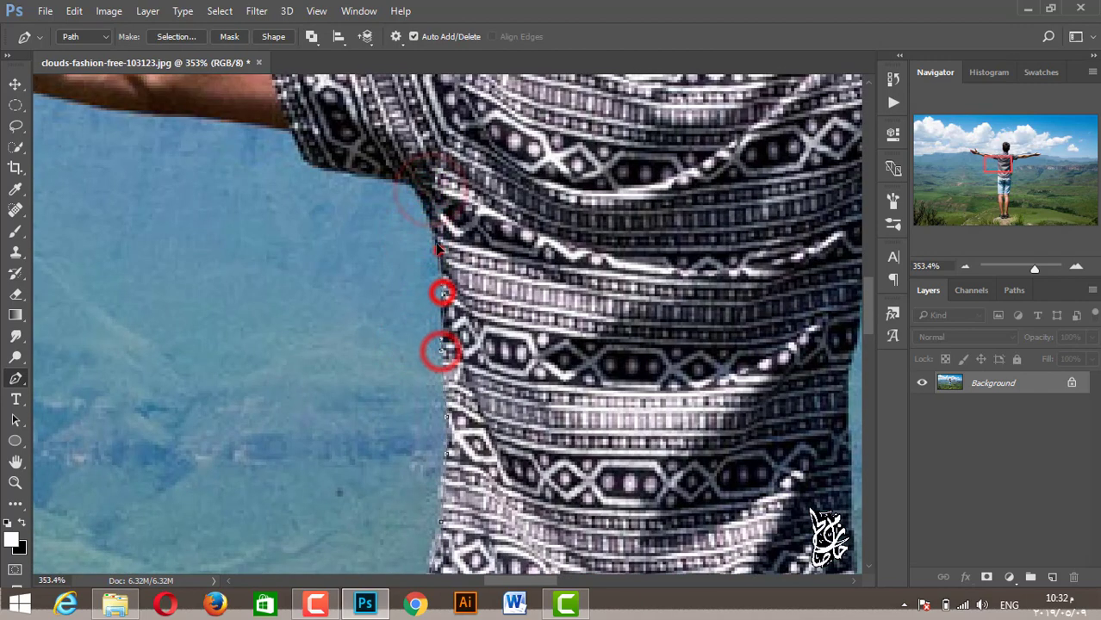
left_click_drag(437, 248, 443, 365)
mouse_move(363, 346)
left_mouse_down()
mouse_move(495, 338)
mouse_move(749, 398)
left_mouse_up()
left_click_drag(524, 356, 491, 353)
Step: Trace the path from the wrist along the hand's lower edge around the fingertips
left_click_drag(91, 231, 349, 327)
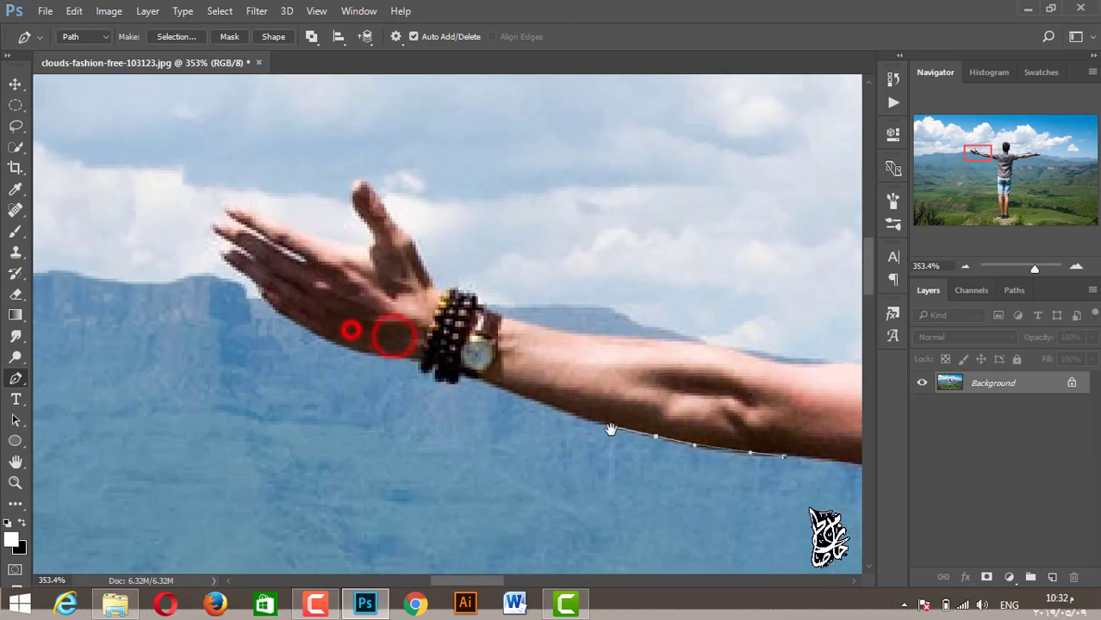
left_click(480, 378)
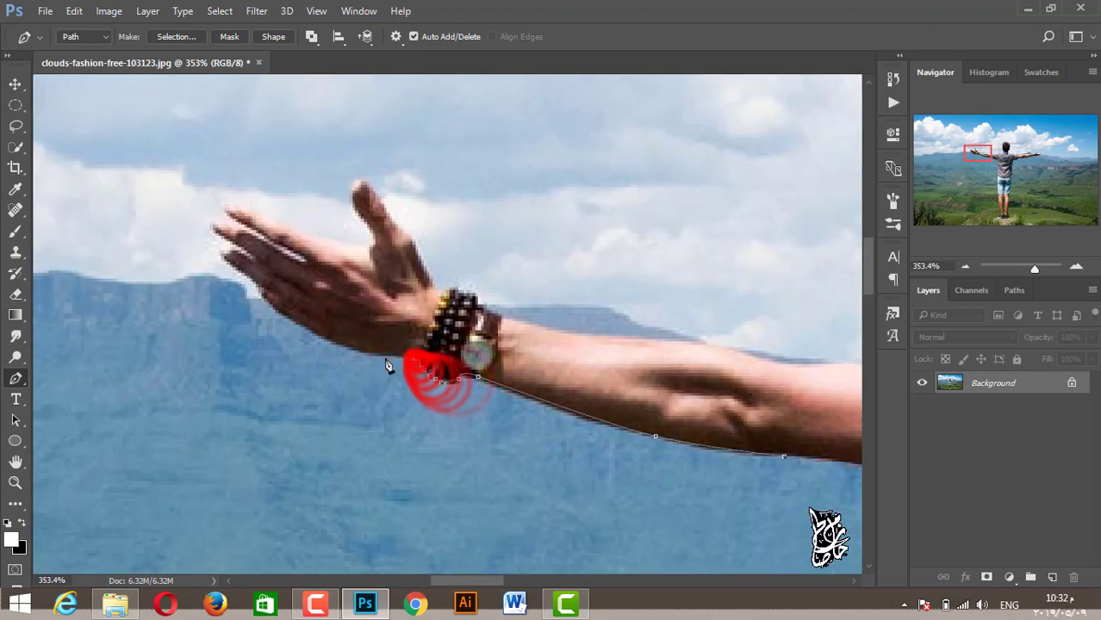
left_click(348, 352)
left_click(306, 339)
left_click_drag(306, 338, 534, 476)
left_click(488, 434)
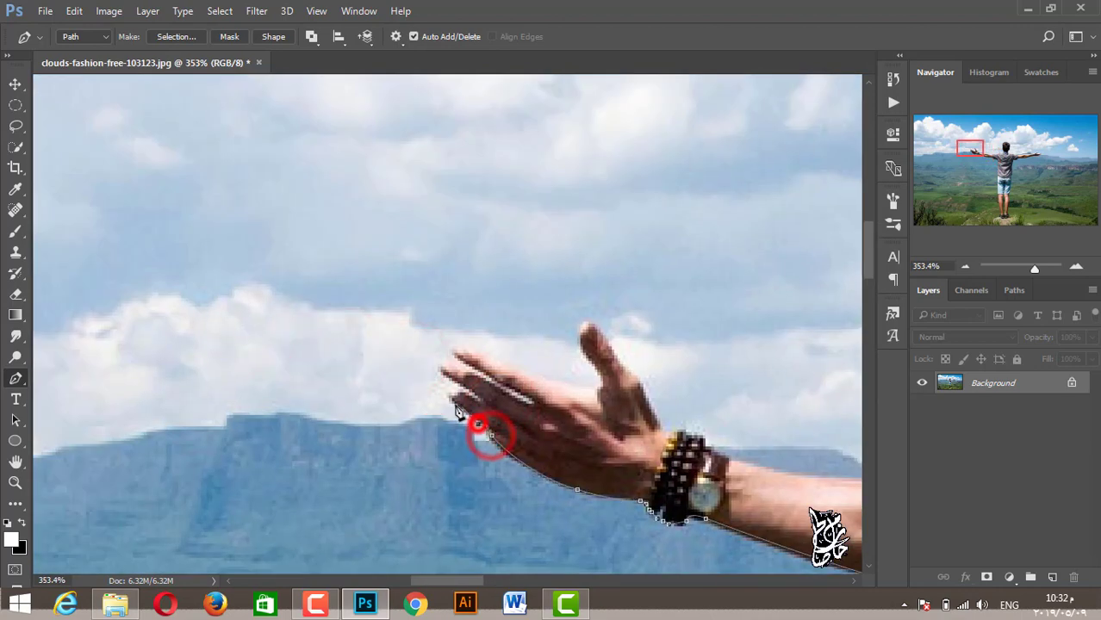
mouse_move(479, 399)
left_mouse_down()
mouse_move(445, 371)
mouse_move(520, 393)
left_mouse_up()
left_click_drag(465, 366, 457, 351)
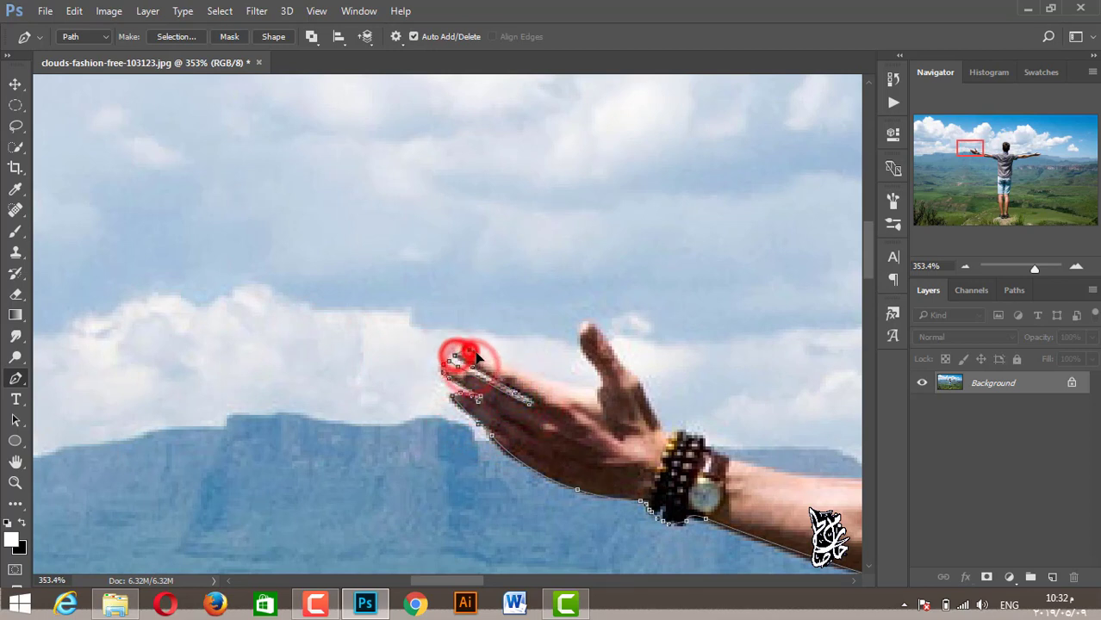
Step: Outline the top of the fingers and the raised thumb
left_click_drag(586, 393, 606, 390)
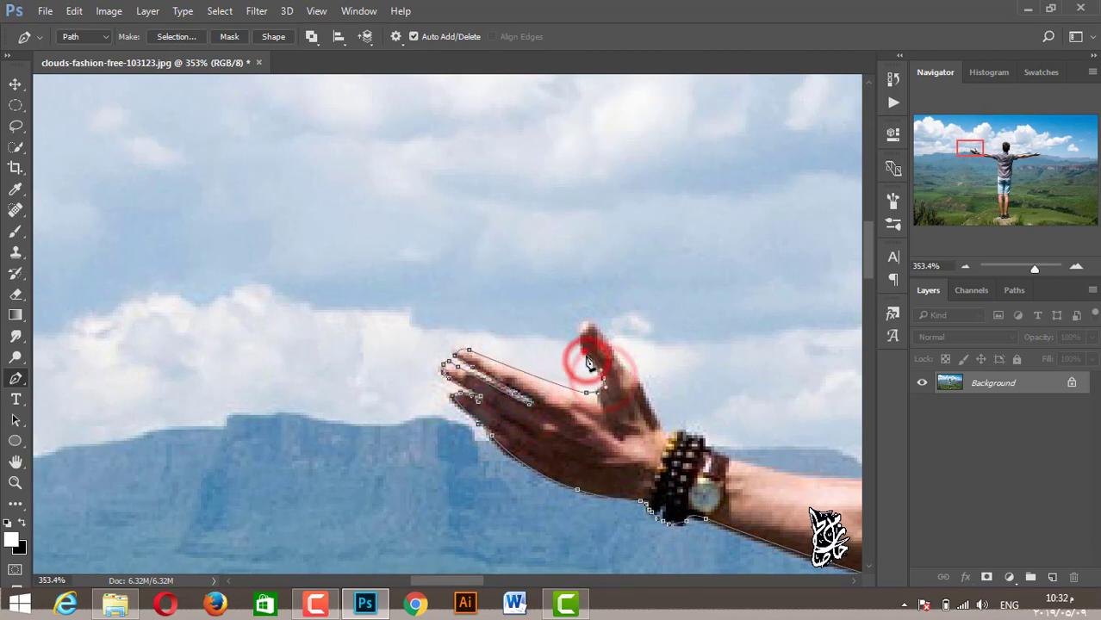
left_click_drag(587, 318, 602, 312)
left_click(623, 363)
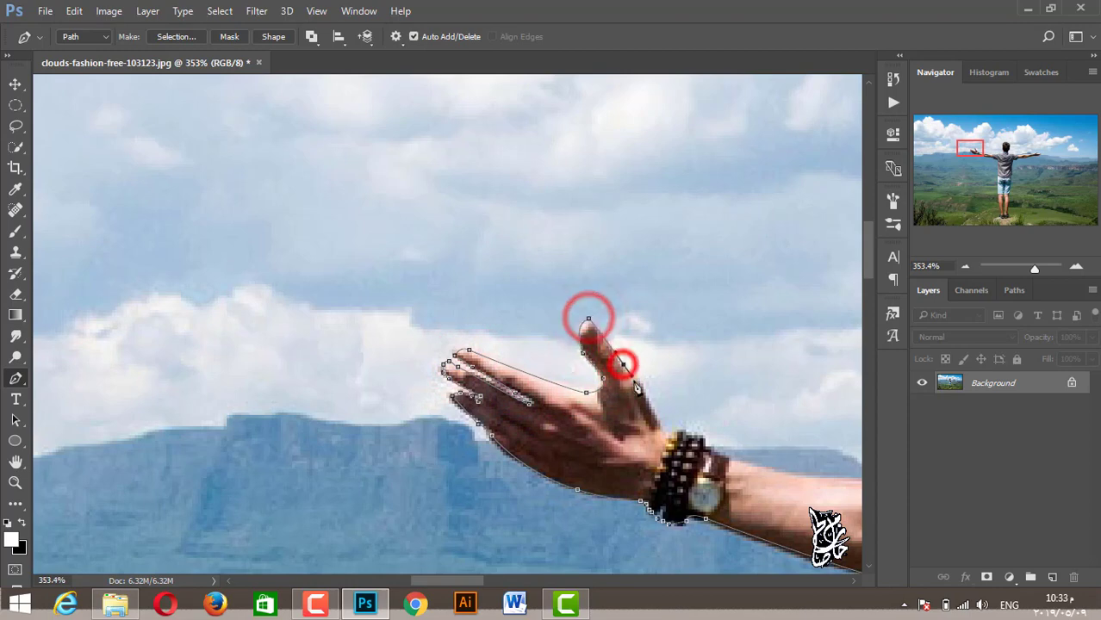
left_click(655, 410)
left_click_drag(676, 433, 735, 466)
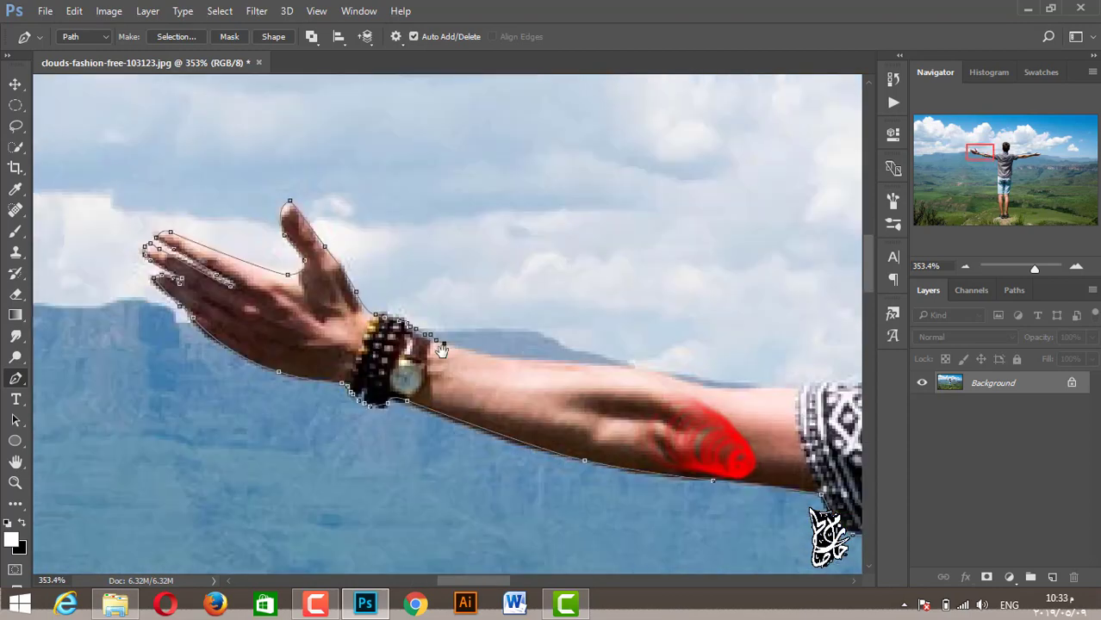
Step: Continue the path along the forearm, upper arm and sleeve over the shoulder
left_click_drag(566, 363, 600, 362)
left_click_drag(700, 380, 713, 389)
left_click_drag(793, 397, 479, 406)
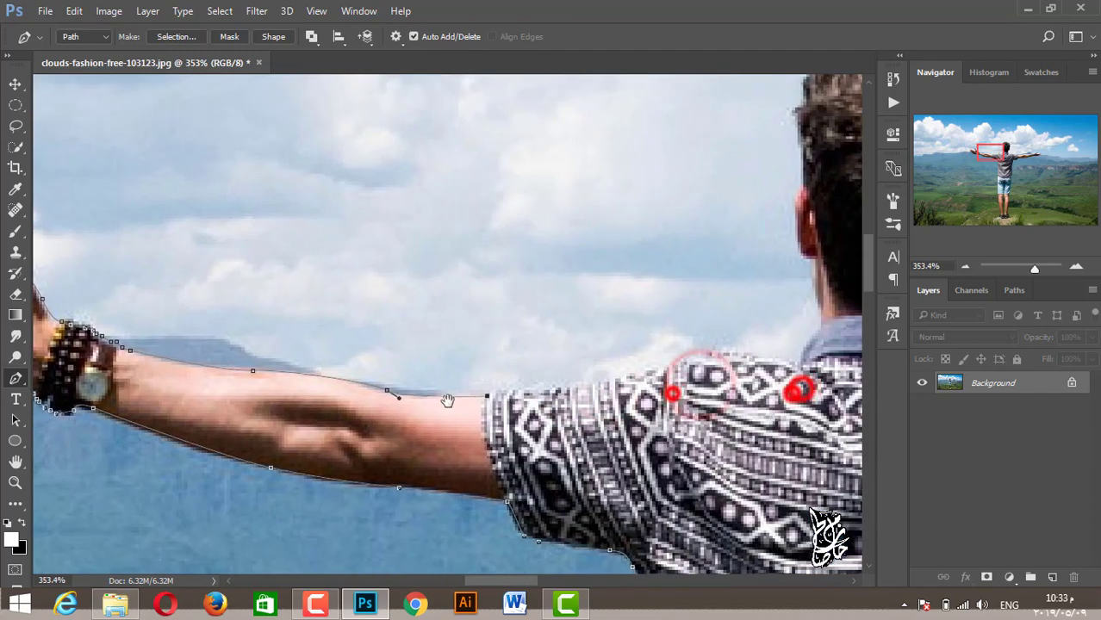
left_click(486, 397)
left_click(658, 372)
left_click_drag(794, 363, 836, 384)
Step: Trace anchors up the side of the neck to behind the ear
left_click(802, 350)
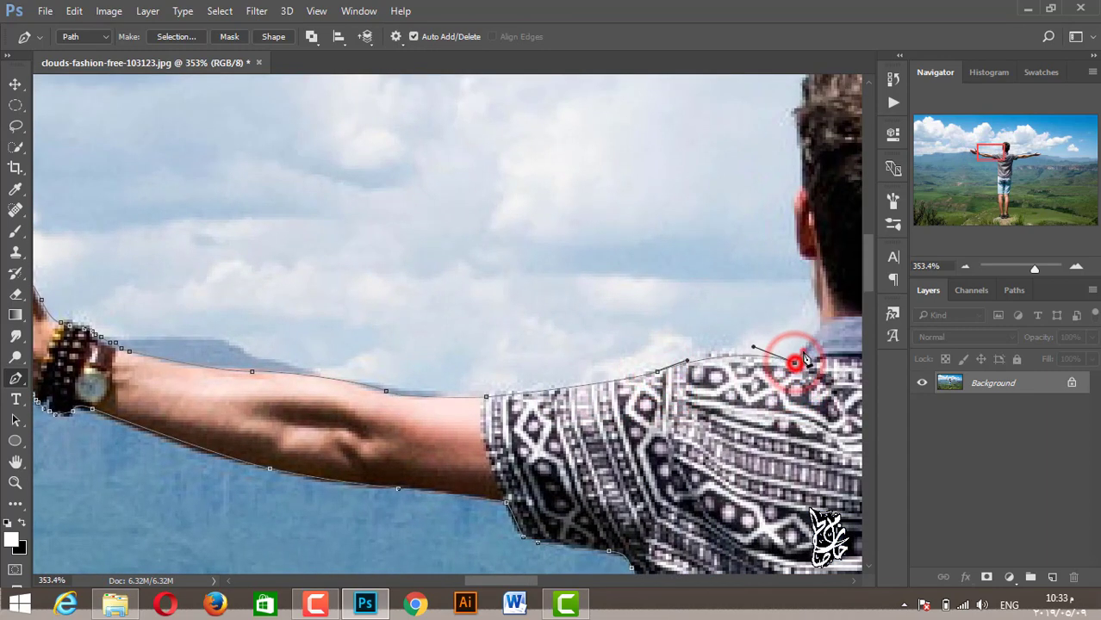
left_click(819, 317)
left_click(817, 298)
left_click(815, 280)
left_click_drag(816, 267, 682, 370)
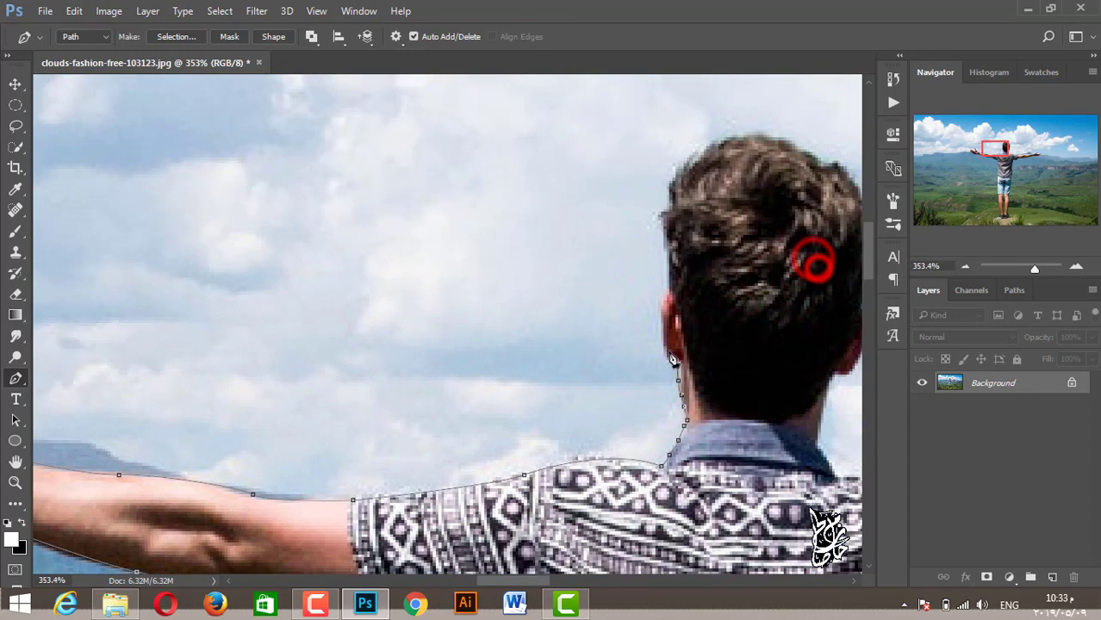
left_click(660, 338)
left_click_drag(670, 293, 686, 285)
scroll(671, 299, "up", 2)
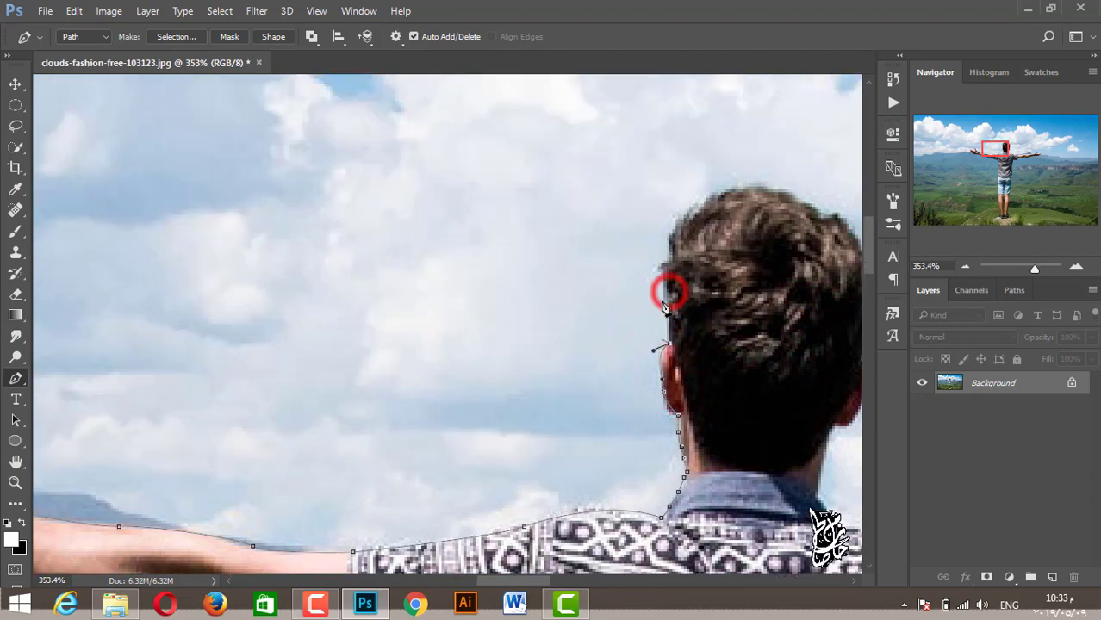
Step: Outline the hair over the top of the head and down its right side
left_click(663, 272)
left_click(670, 247)
left_click(685, 217)
left_click_drag(744, 183, 780, 185)
scroll(779, 185, "right", 4)
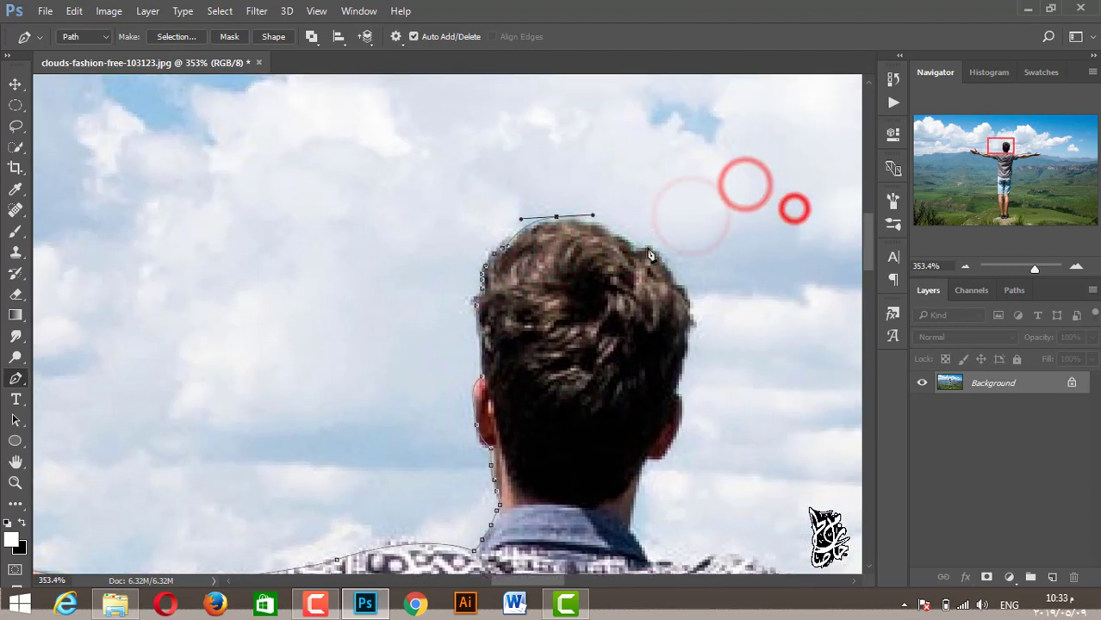
left_click(644, 248)
left_click(689, 305)
Step: Continue down the hair's right edge and neck to the collar
scroll(688, 305, "down", 2)
left_click(677, 346)
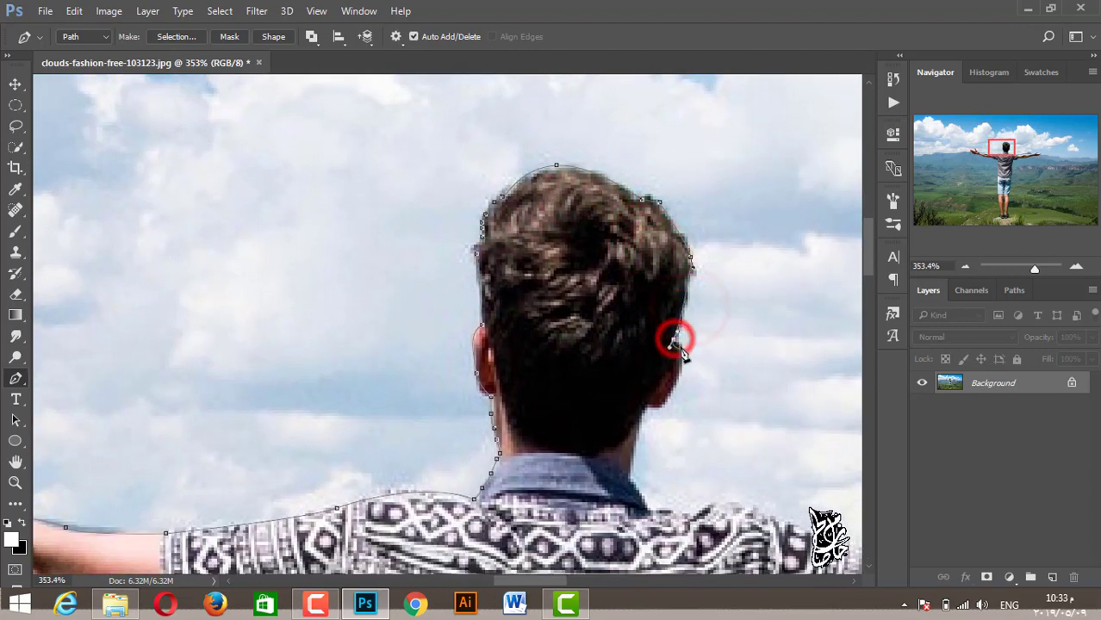
scroll(678, 345, "down", 2)
left_click(639, 354)
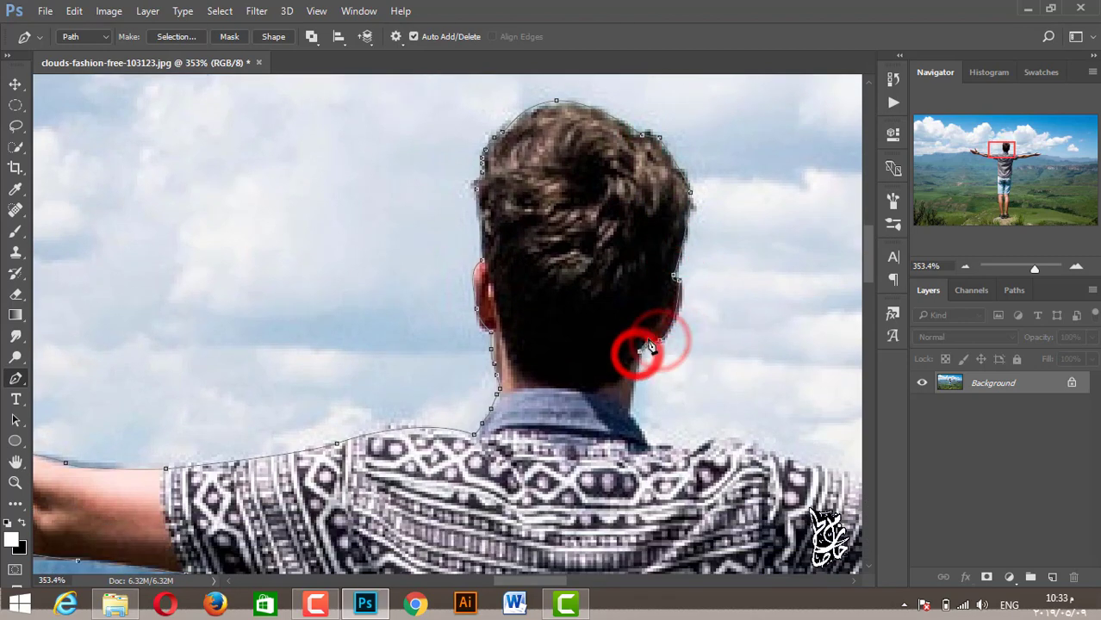
left_click(630, 406)
left_click(644, 433)
Step: Add anchors along the right shoulder edge
scroll(643, 434, "down", 2)
scroll(613, 371, "right", 2)
left_click(607, 382)
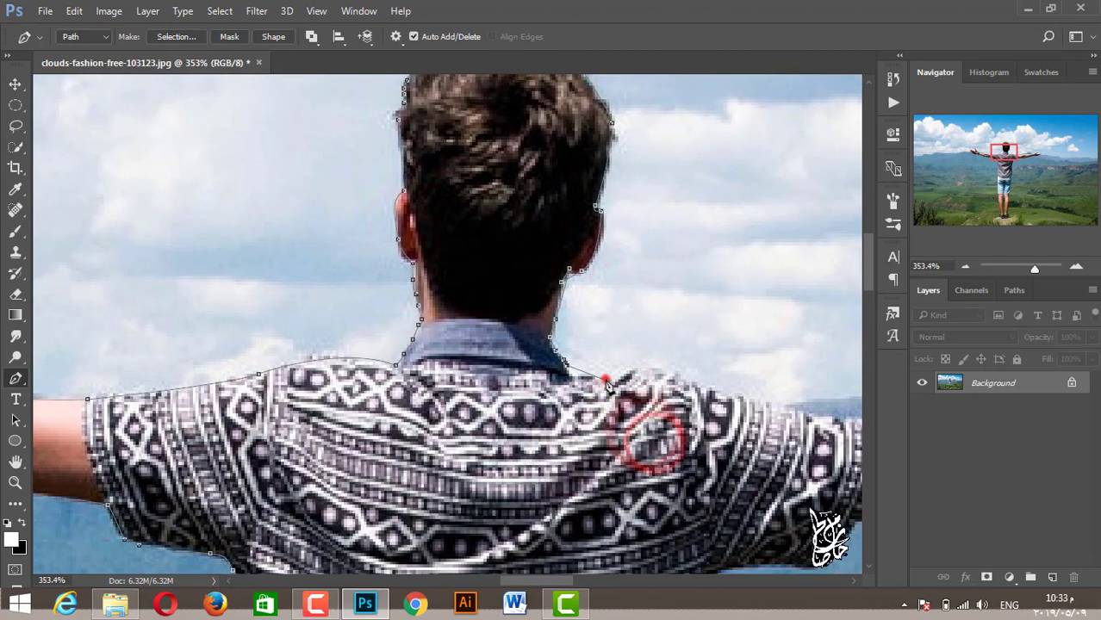
left_click(705, 381)
scroll(577, 361, "right", 4)
Step: Trace the path along the top of the right arm and forearm toward the wrist
left_click(577, 353)
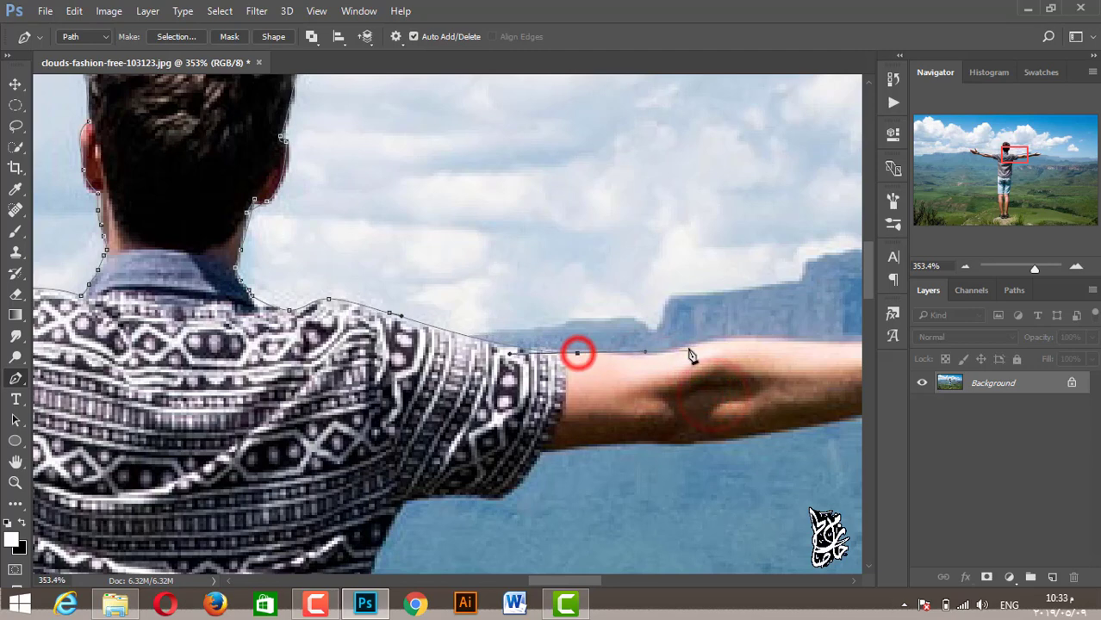
left_click(690, 349)
left_click_drag(608, 346, 315, 345)
left_click(603, 340)
left_click(695, 323)
left_click(720, 305)
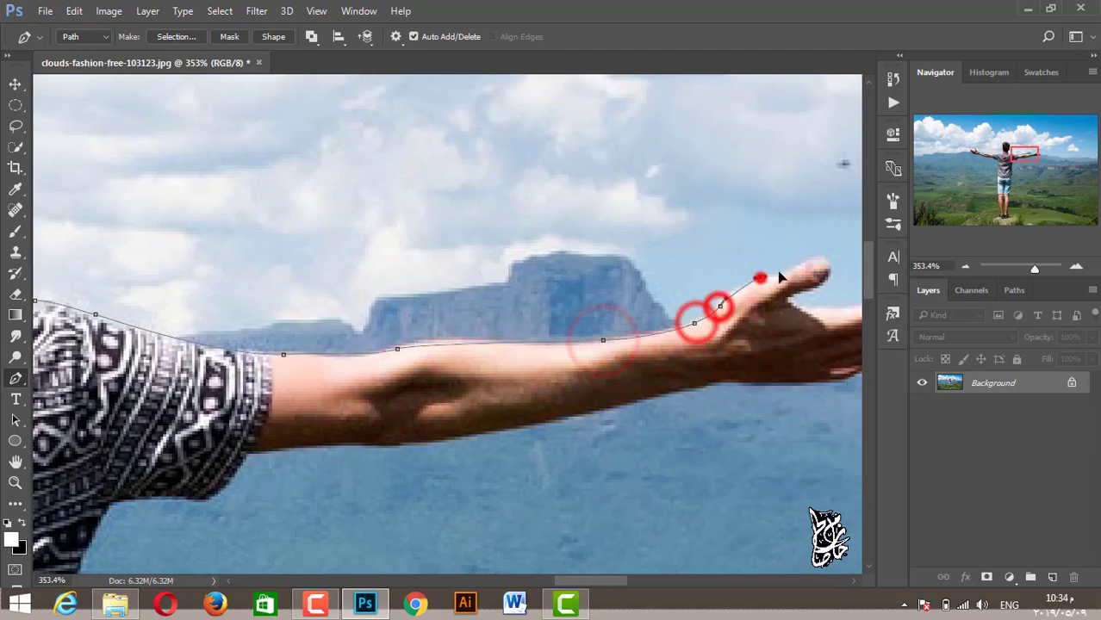
Step: Outline the top of the right hand and around its fingertips
left_click(760, 277)
left_click(808, 257)
left_click(792, 289)
left_click(815, 308)
left_click_drag(814, 310, 478, 366)
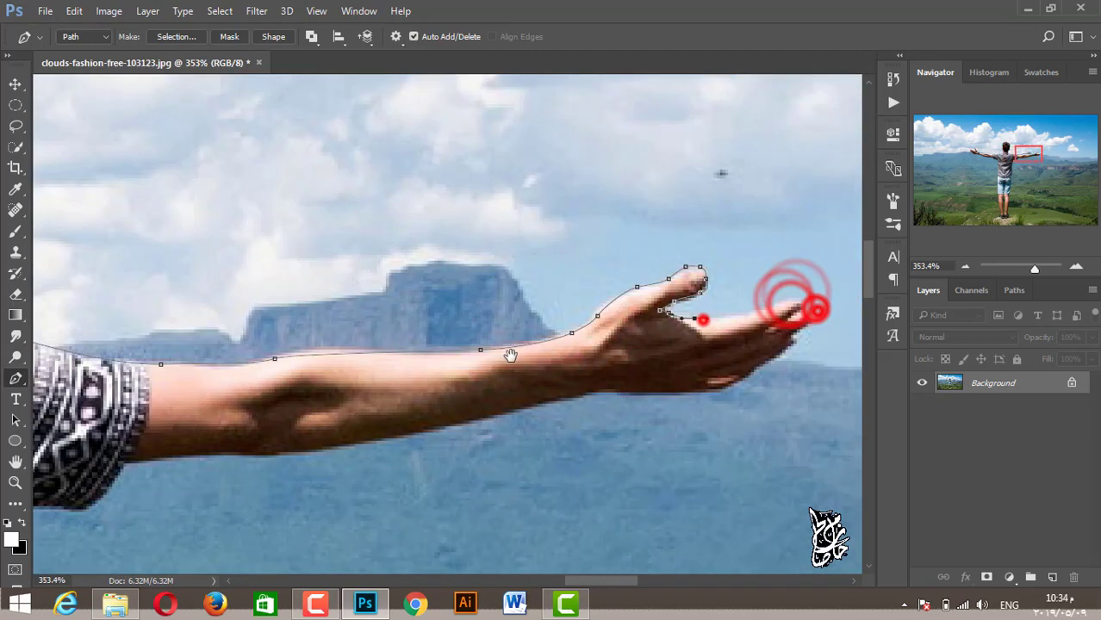
left_click(568, 356)
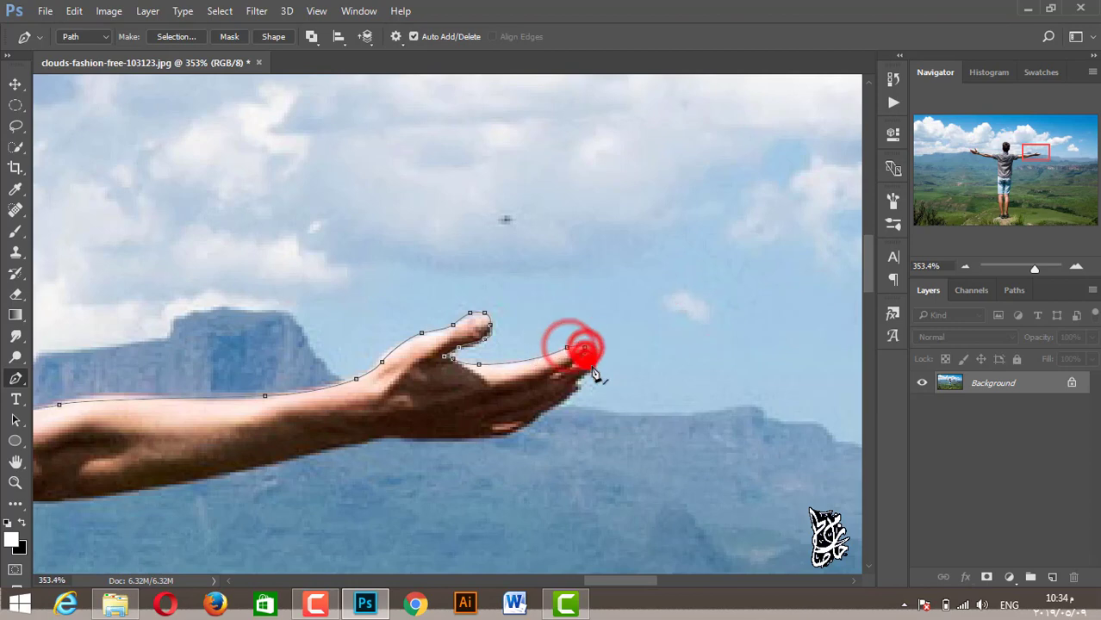
left_click_drag(585, 350, 582, 389)
scroll(581, 379, "down", 2)
Step: Continue the path under the hand and along the arm's underside
left_click(541, 350)
left_click(501, 370)
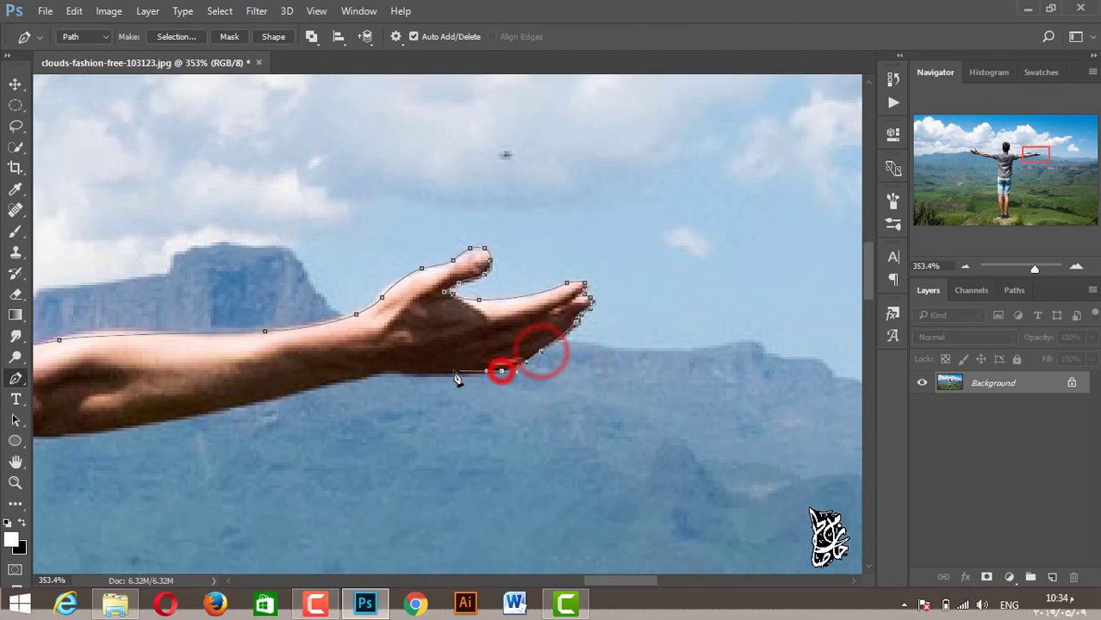
mouse_move(430, 375)
left_mouse_down()
mouse_move(387, 381)
mouse_move(733, 302)
left_mouse_up()
left_click(575, 331)
left_click(456, 354)
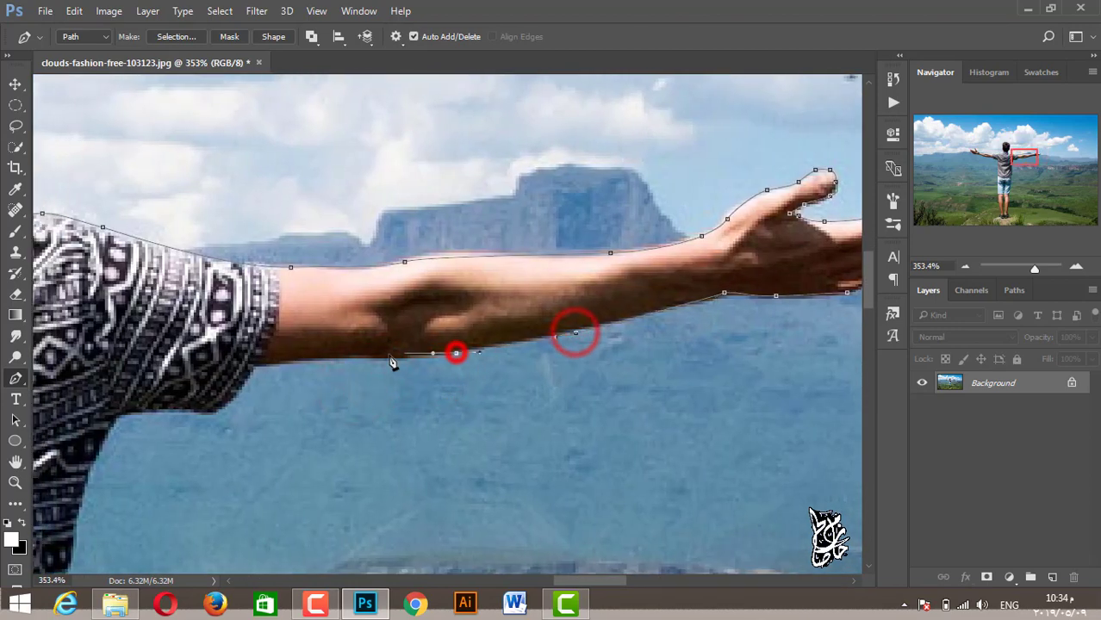
left_click(352, 358)
left_click(278, 362)
left_click_drag(282, 369, 514, 274)
Step: Follow the sleeve's underside with curved anchors down the body
left_click(455, 308)
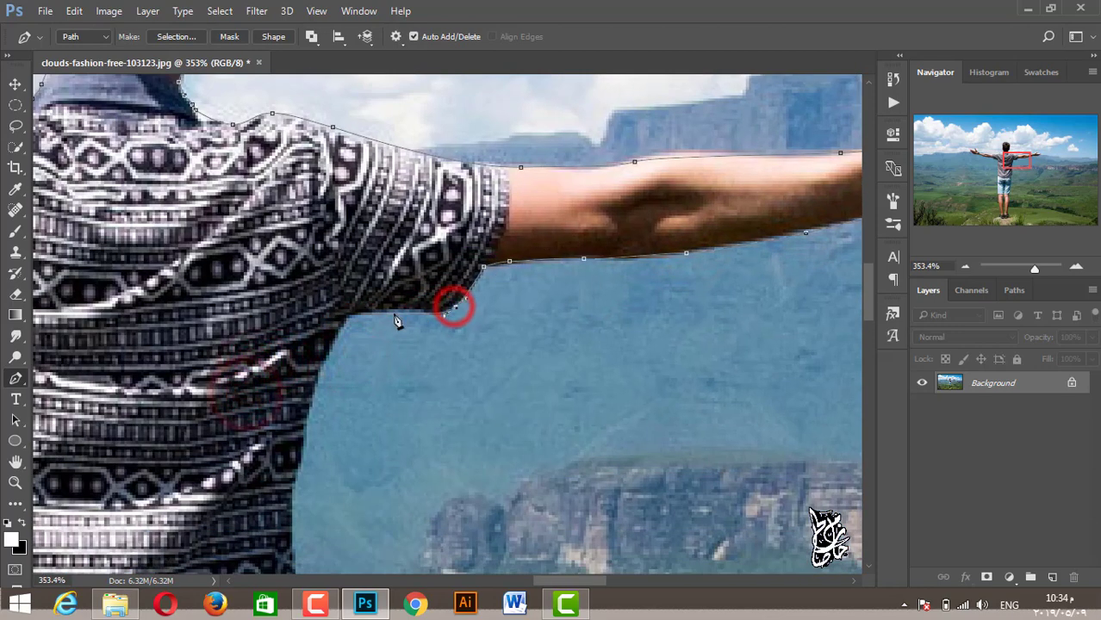
left_click(343, 322)
left_click_drag(357, 401, 418, 242)
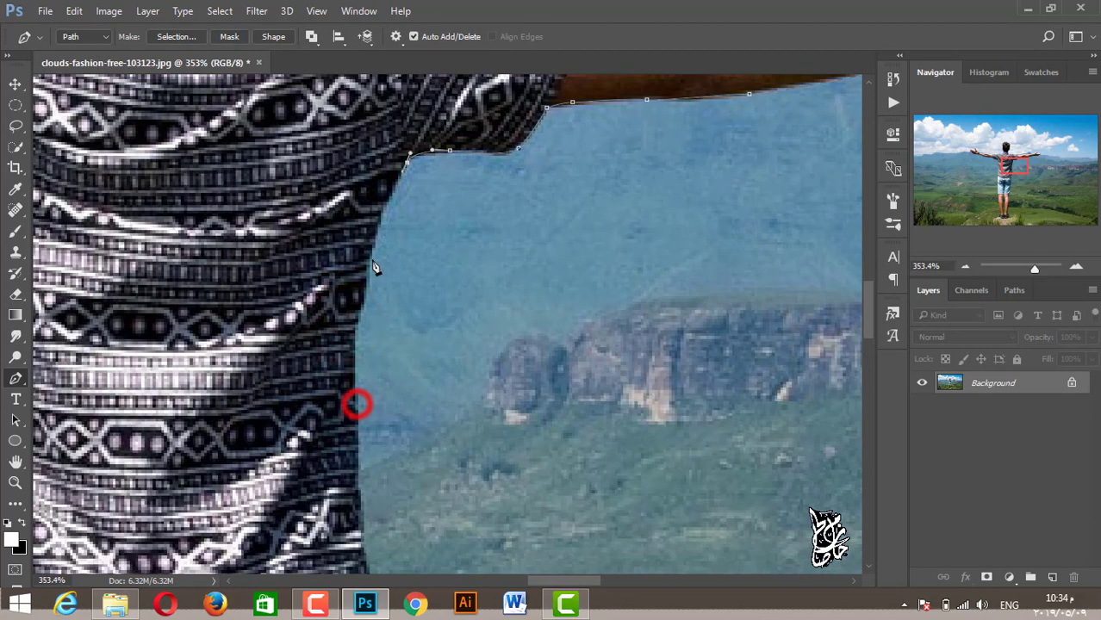
mouse_move(367, 272)
left_mouse_down()
mouse_move(361, 395)
mouse_move(338, 435)
left_mouse_up()
scroll(368, 397, "down", 3)
scroll(370, 422, "down", 2)
scroll(337, 435, "down", 5)
scroll(362, 379, "down", 1)
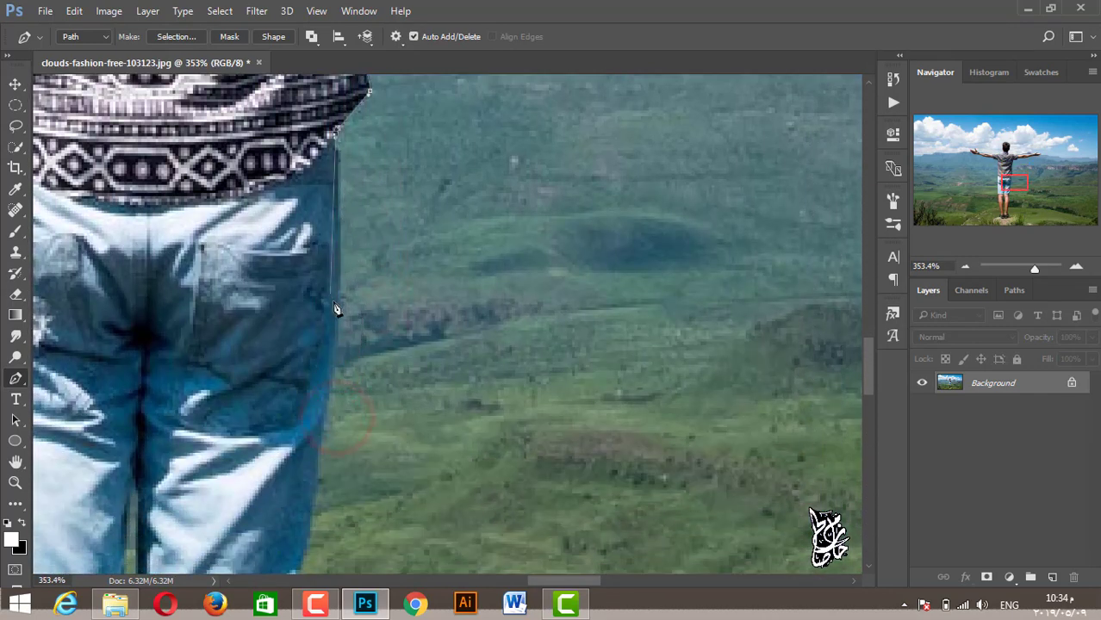
Step: Trace the shorts' edge and leg down, joining the path at the shoes
scroll(334, 362, "down", 2)
scroll(328, 358, "down", 2)
left_click_drag(320, 320, 319, 349)
scroll(336, 327, "down", 2)
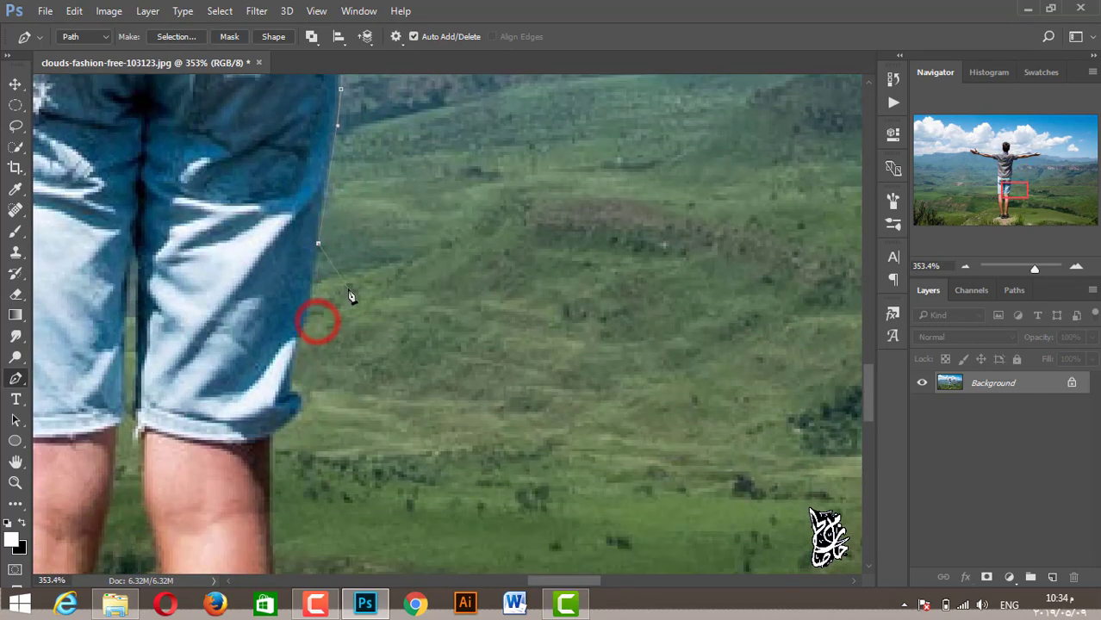
scroll(343, 258, "down", 1)
scroll(336, 211, "up", 2)
left_click_drag(338, 186, 293, 376)
scroll(320, 351, "down", 2)
scroll(302, 374, "down", 1)
scroll(285, 397, "down", 6)
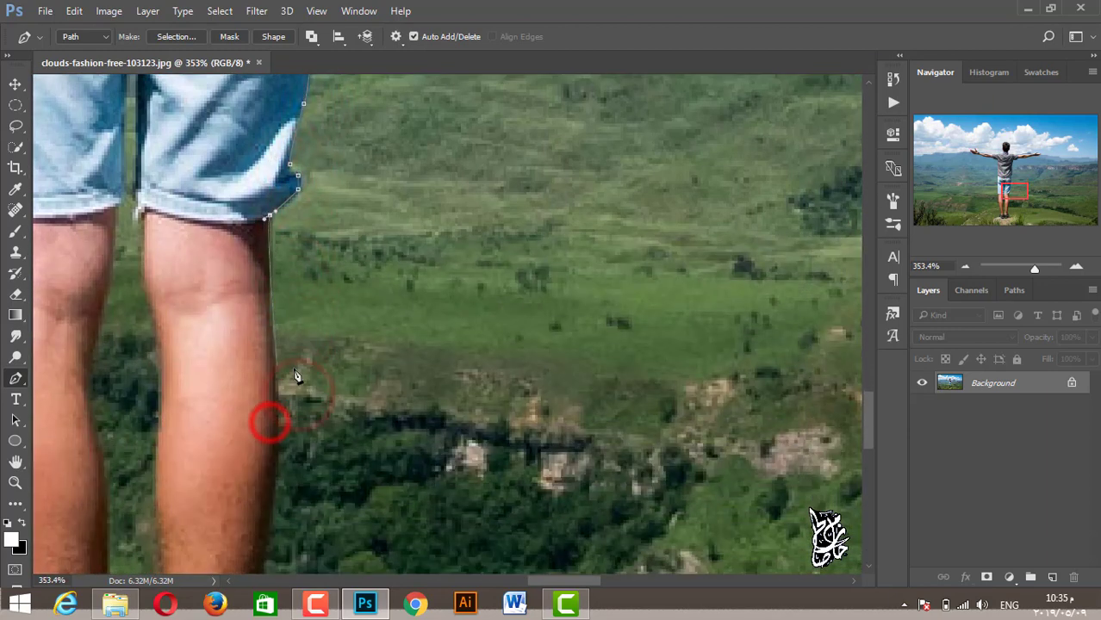
scroll(280, 302, "down", 1)
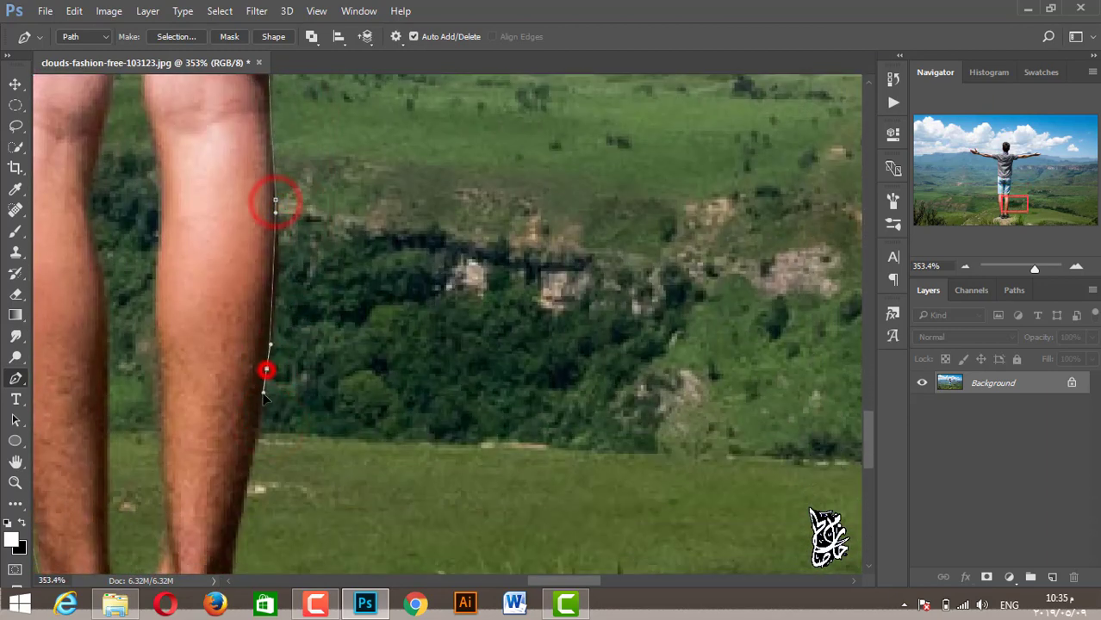
scroll(263, 397, "down", 4)
left_click(251, 351)
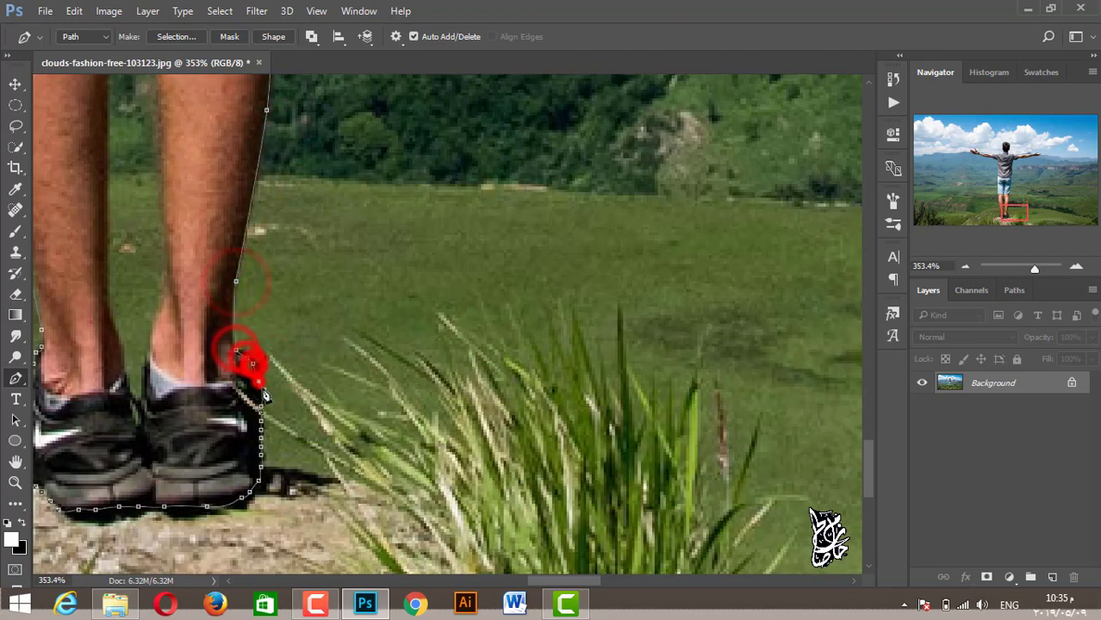
Step: Make a 1-pixel feathered selection from the path, copy the man to Layer 1, hide Background
right_click(241, 355)
key("Escape")
right_click(189, 163)
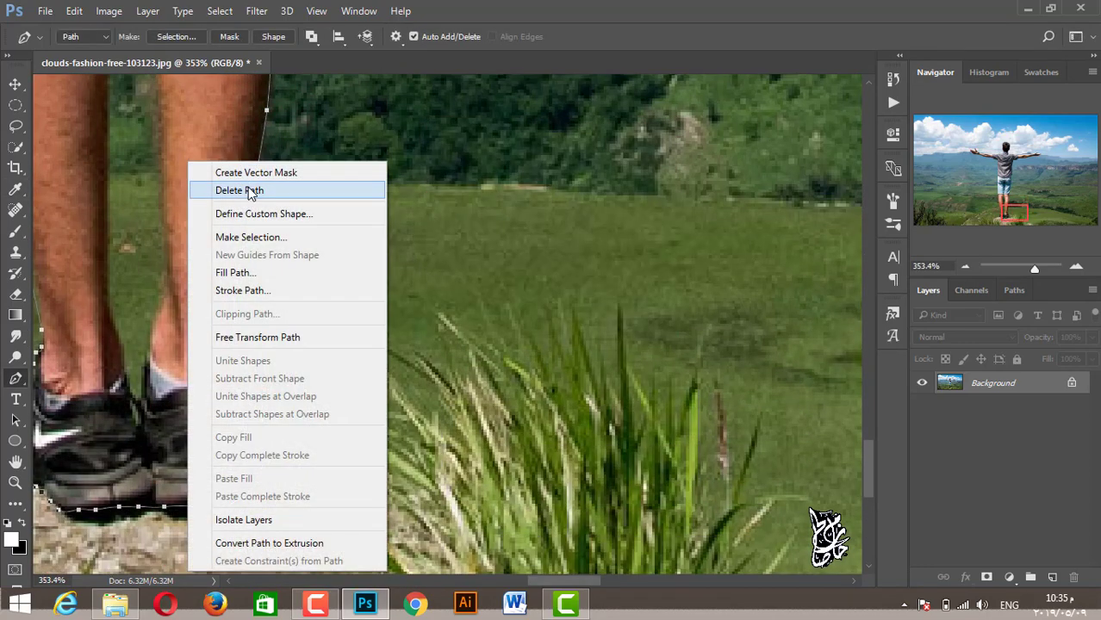
left_click(261, 237)
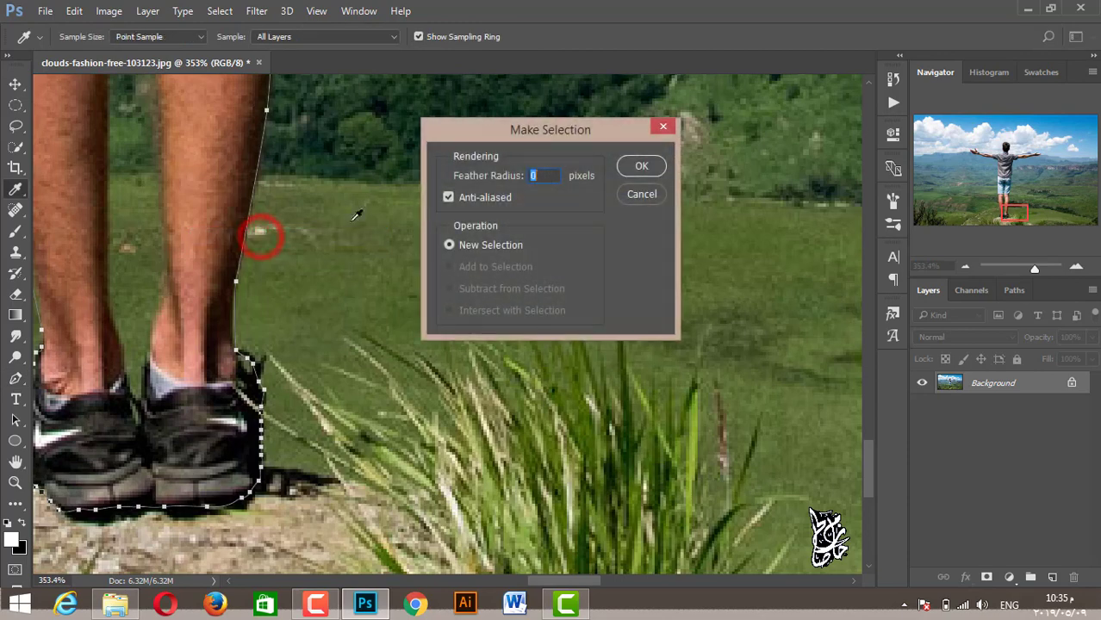
type("1")
left_click(641, 169)
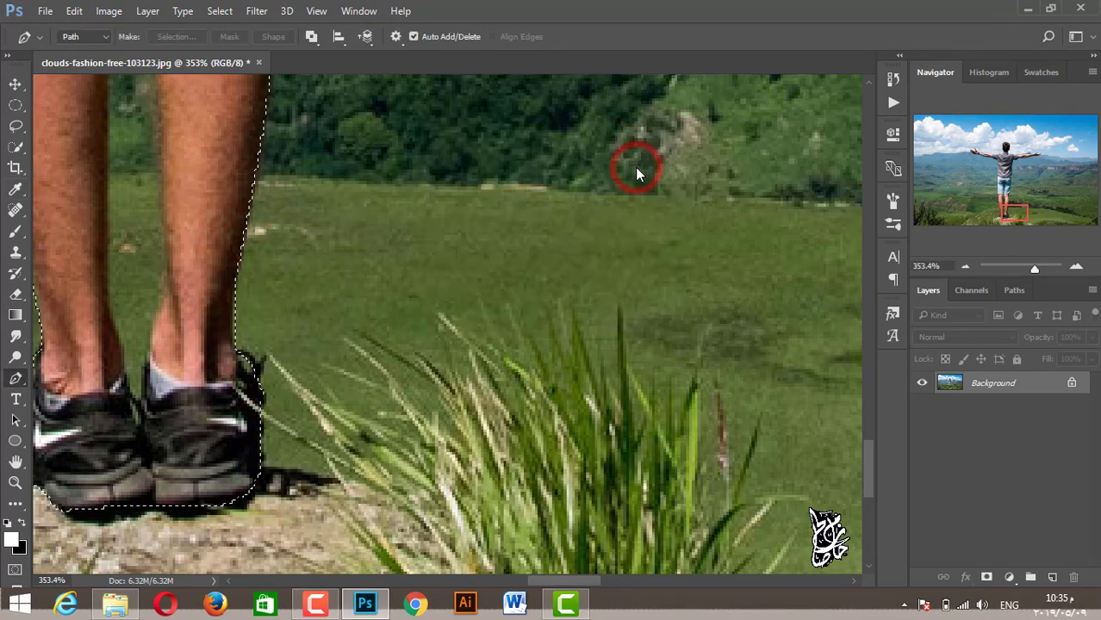
key("ctrl+j")
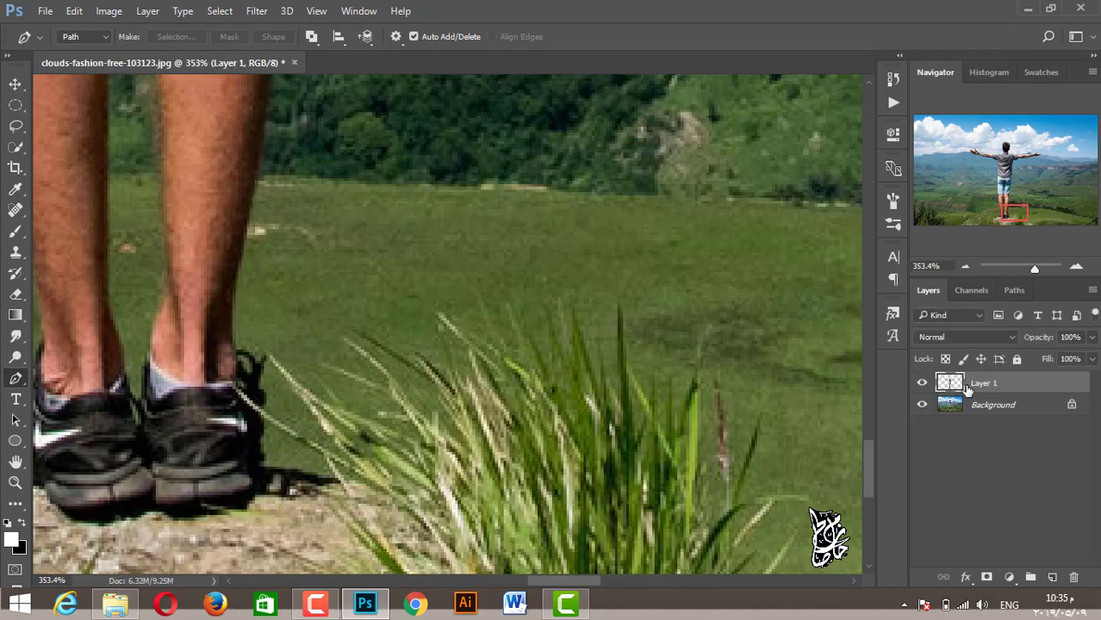
left_click(923, 405)
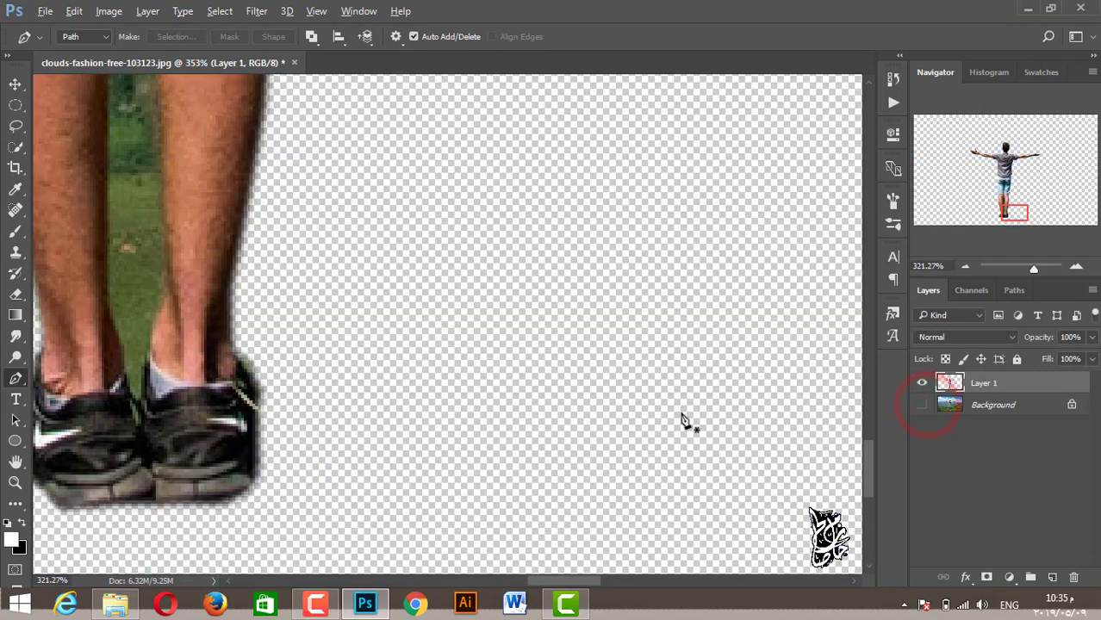
Step: Start a pen path around the green gap between the legs, heading down
scroll(683, 420, "down", 3)
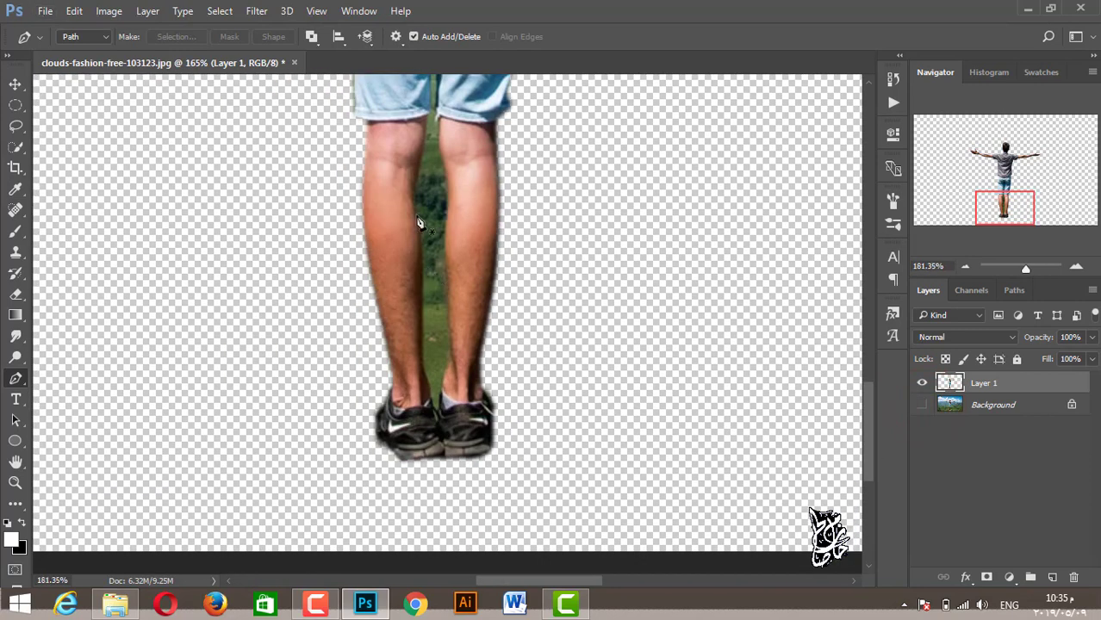
scroll(458, 248, "up", 3)
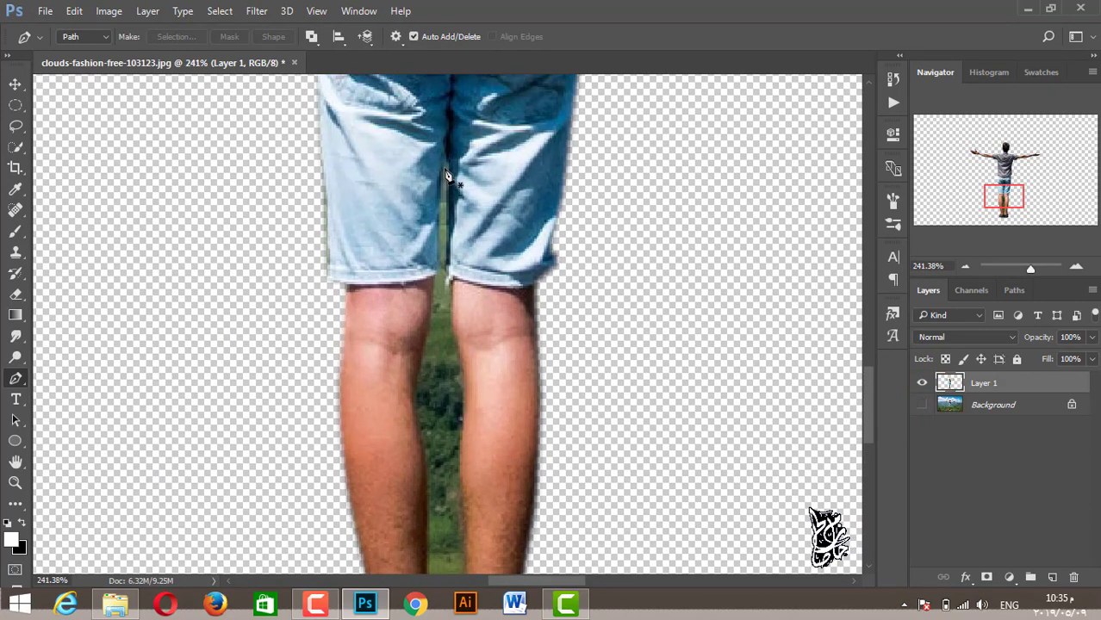
left_click(450, 290)
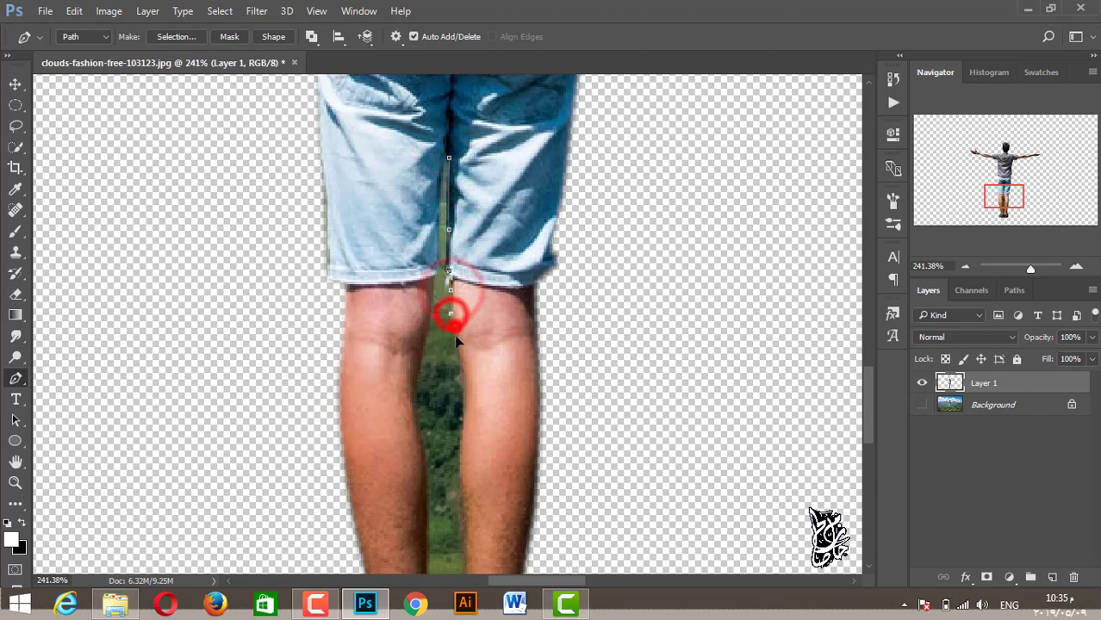
left_click(454, 325)
scroll(461, 332, "down", 3)
scroll(466, 339, "down", 3)
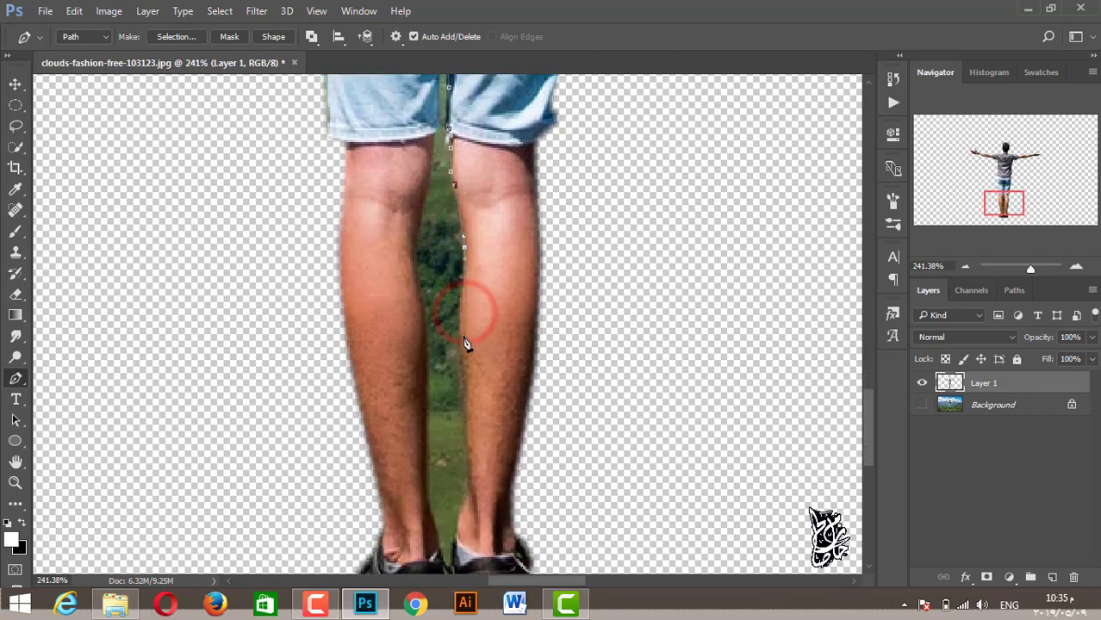
left_click(461, 353)
Step: Extend the gap outline to the shoes and close it back at the shorts
scroll(461, 354, "down", 2)
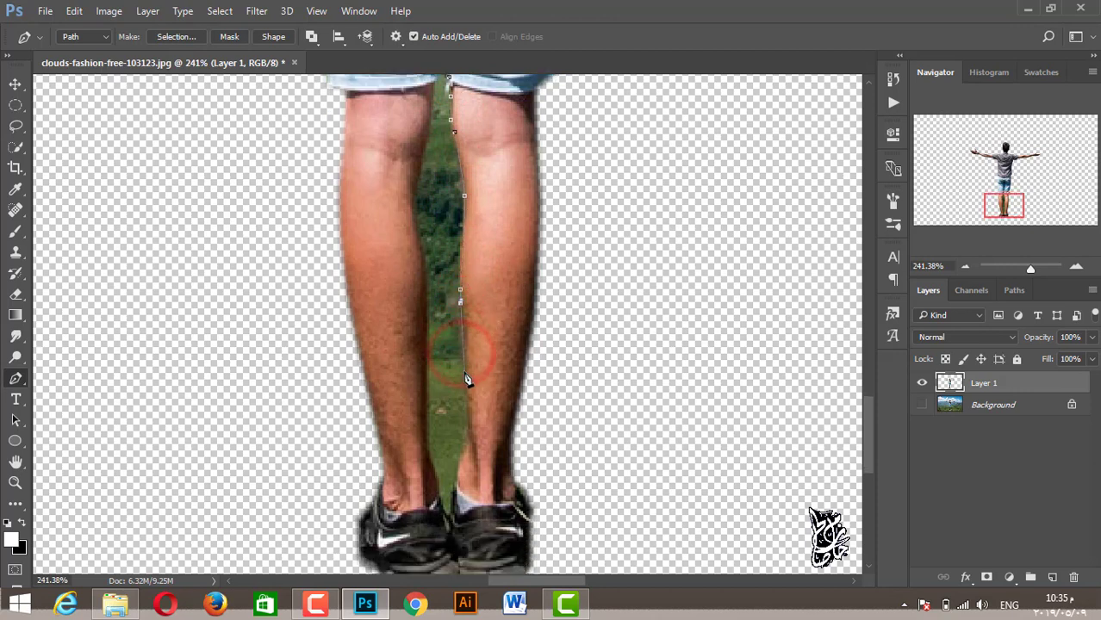
left_click(457, 454)
scroll(457, 448, "down", 2)
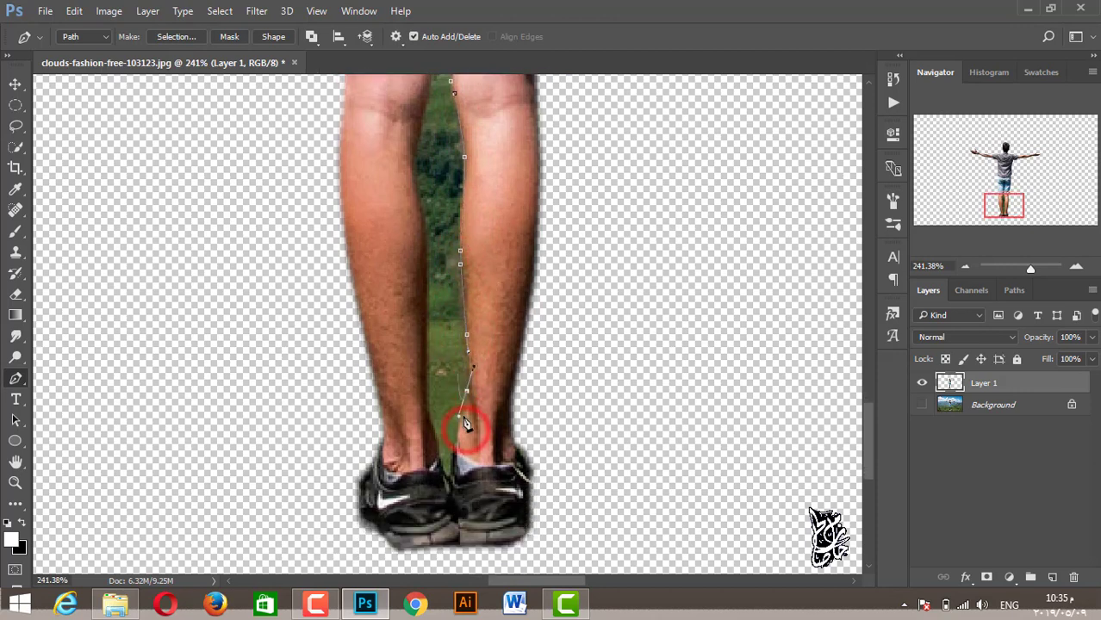
left_click(449, 449)
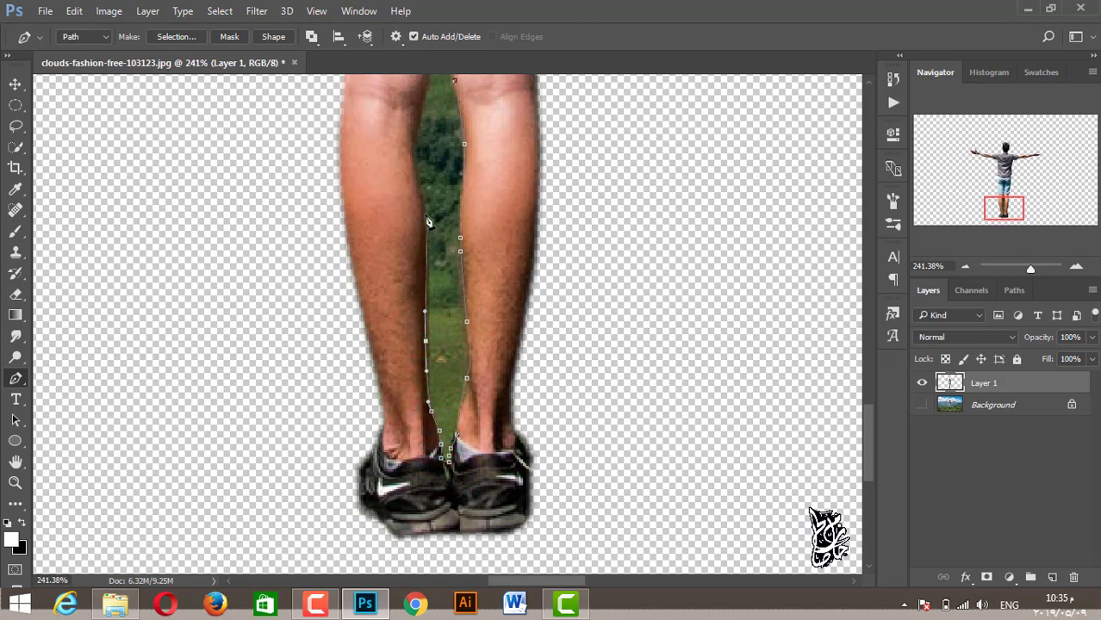
scroll(416, 112, "up", 2)
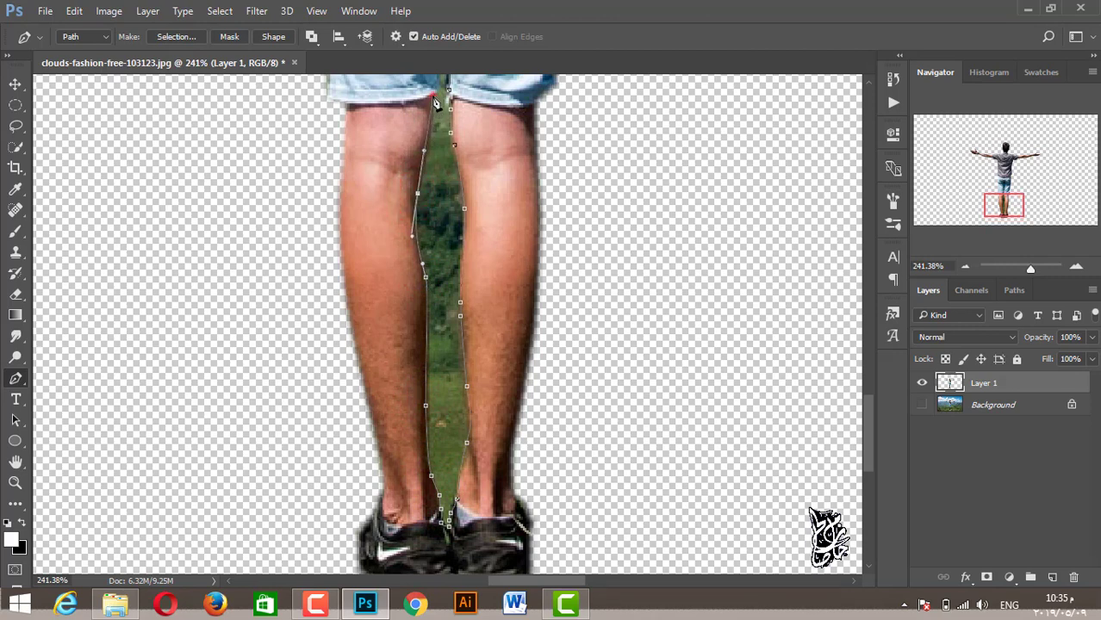
scroll(448, 123, "up", 2)
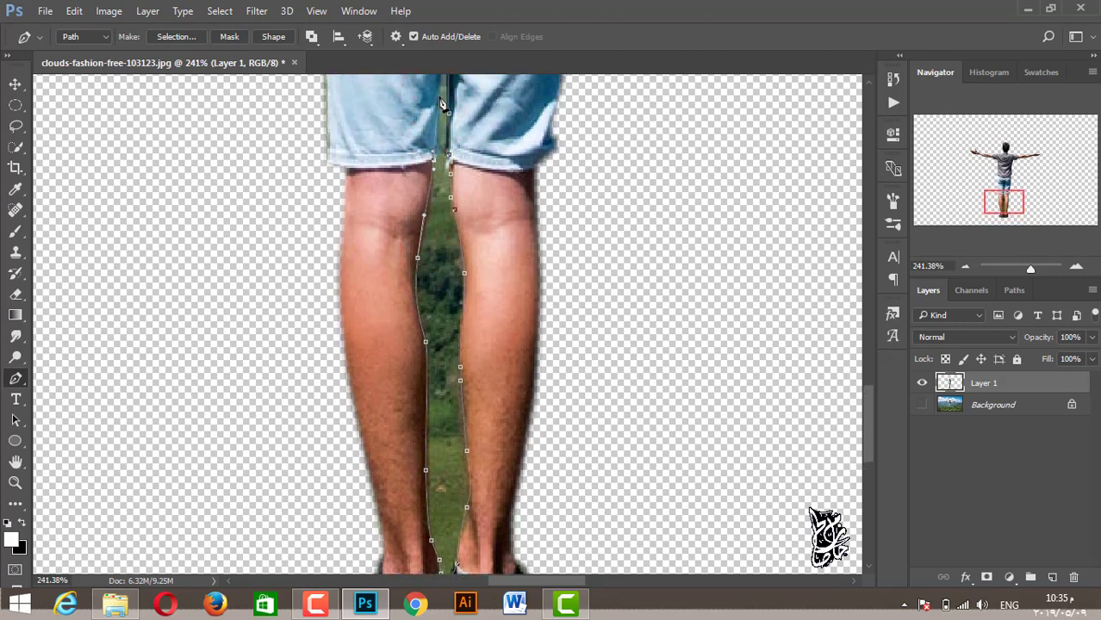
scroll(448, 98, "up", 6)
left_click(451, 248)
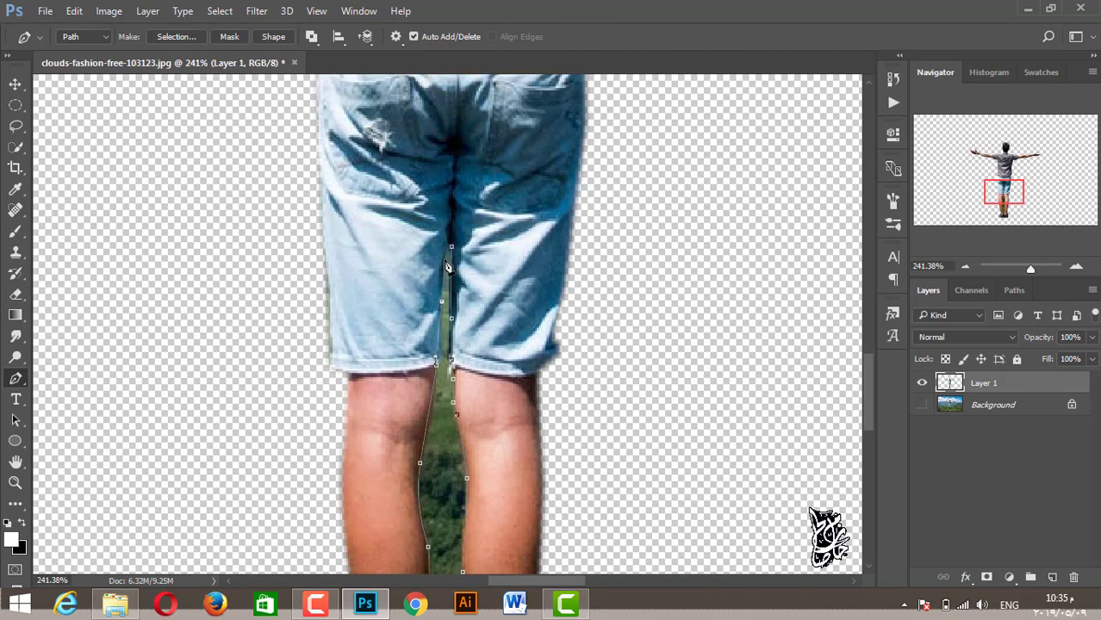
Step: Turn the gap path into a selection and delete the green strip between the legs
right_click(451, 252)
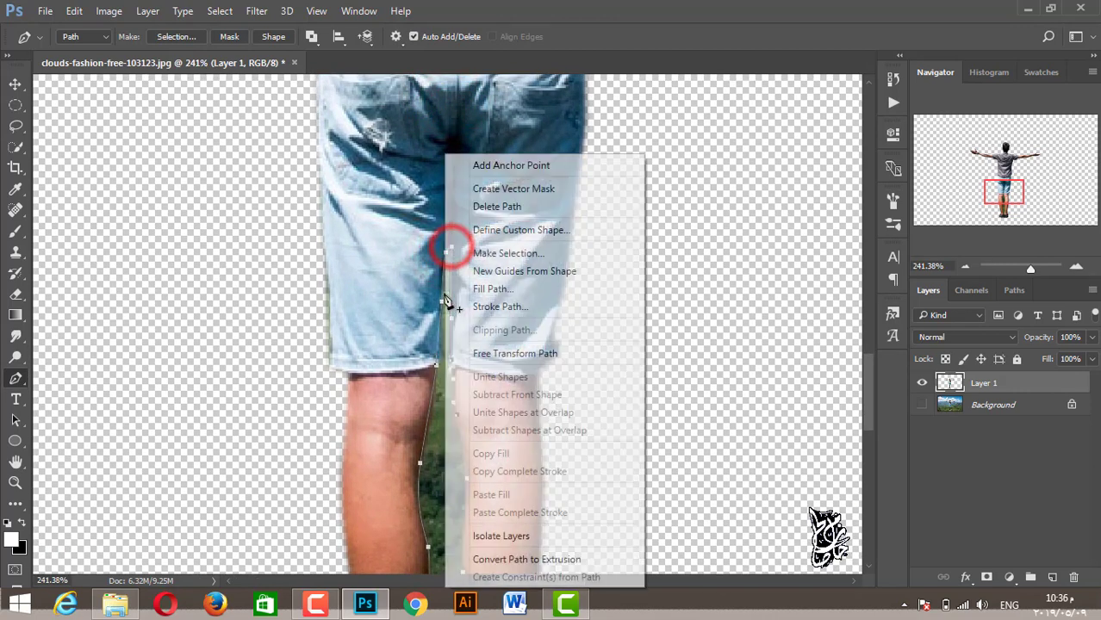
left_click(519, 255)
left_click(640, 167)
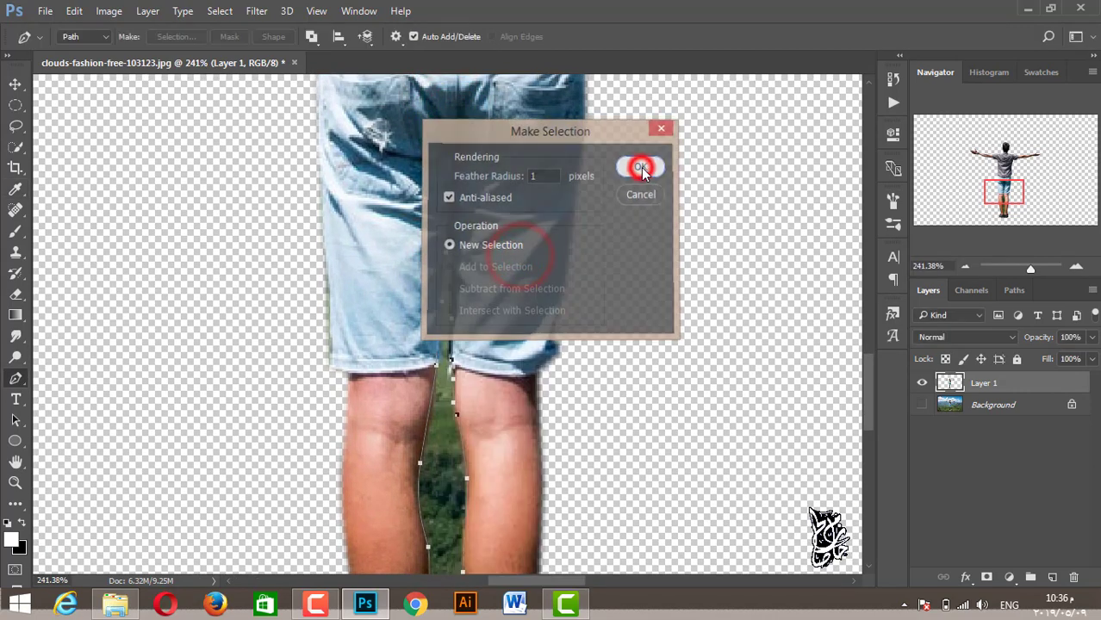
key("Delete")
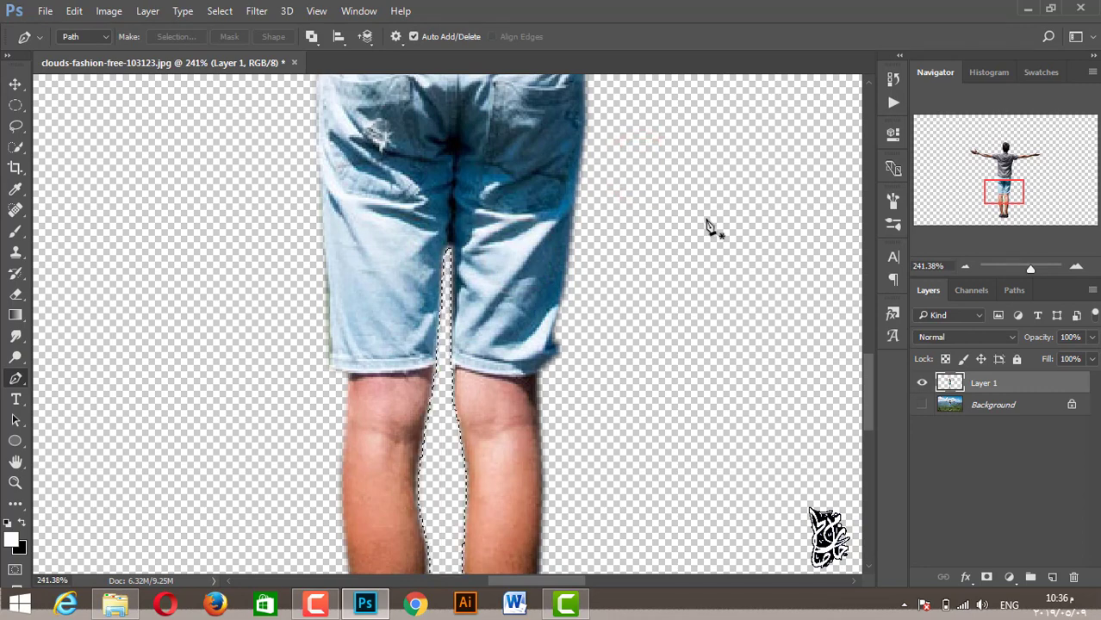
Step: Zoom out to view the full cutout and switch to the Move tool
scroll(518, 353, "down", 2)
scroll(518, 353, "down", 1)
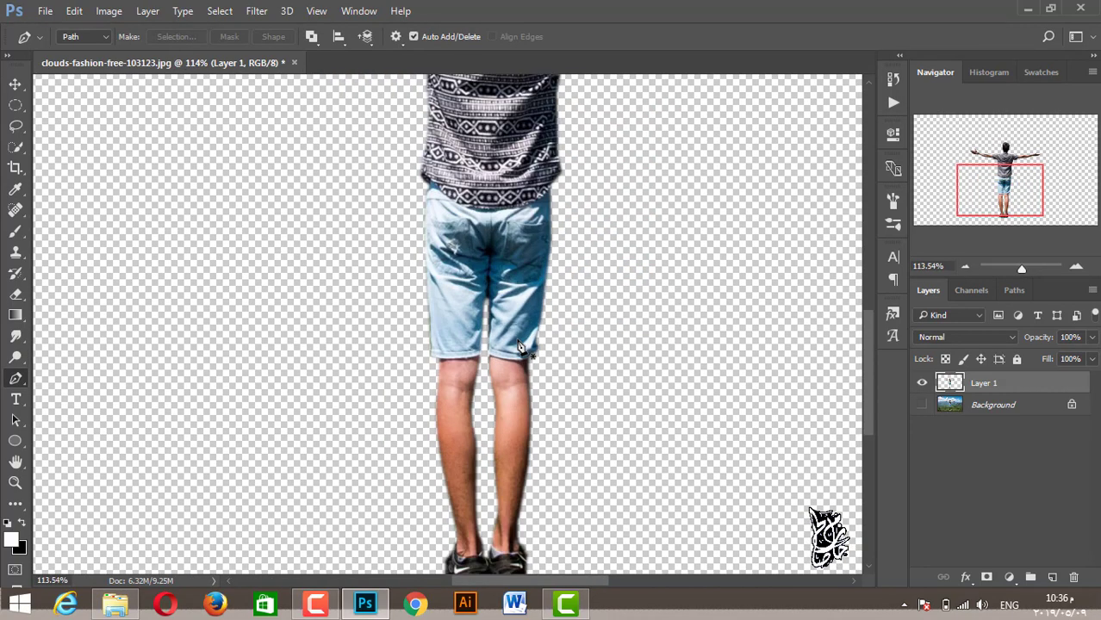
scroll(519, 353, "down", 1)
scroll(518, 354, "down", 1)
scroll(519, 353, "down", 1)
scroll(520, 353, "down", 1)
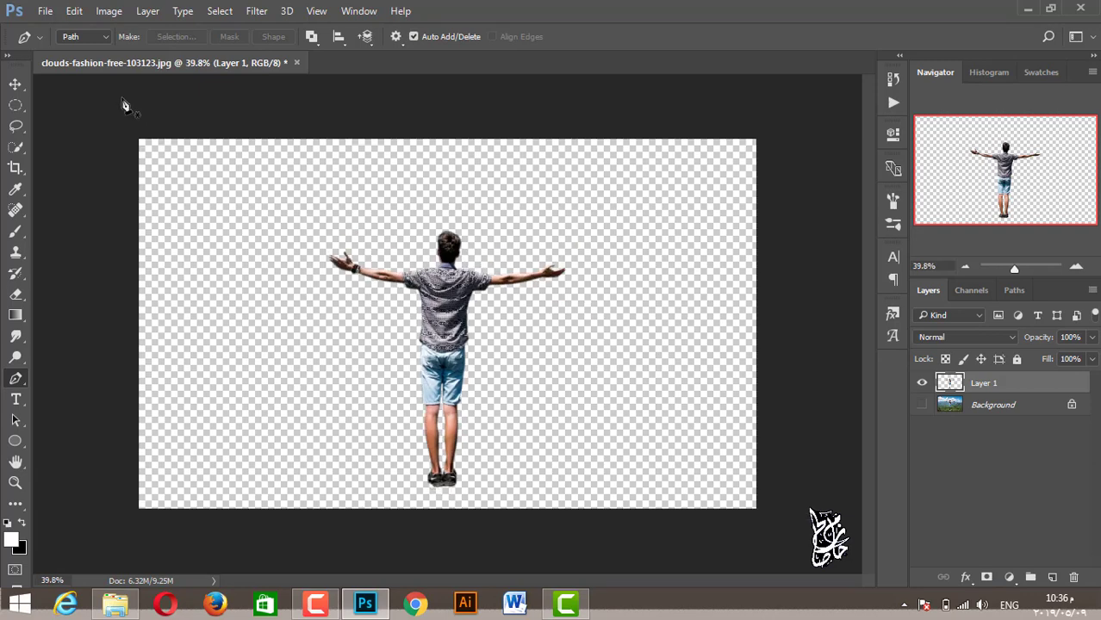
left_click(13, 84)
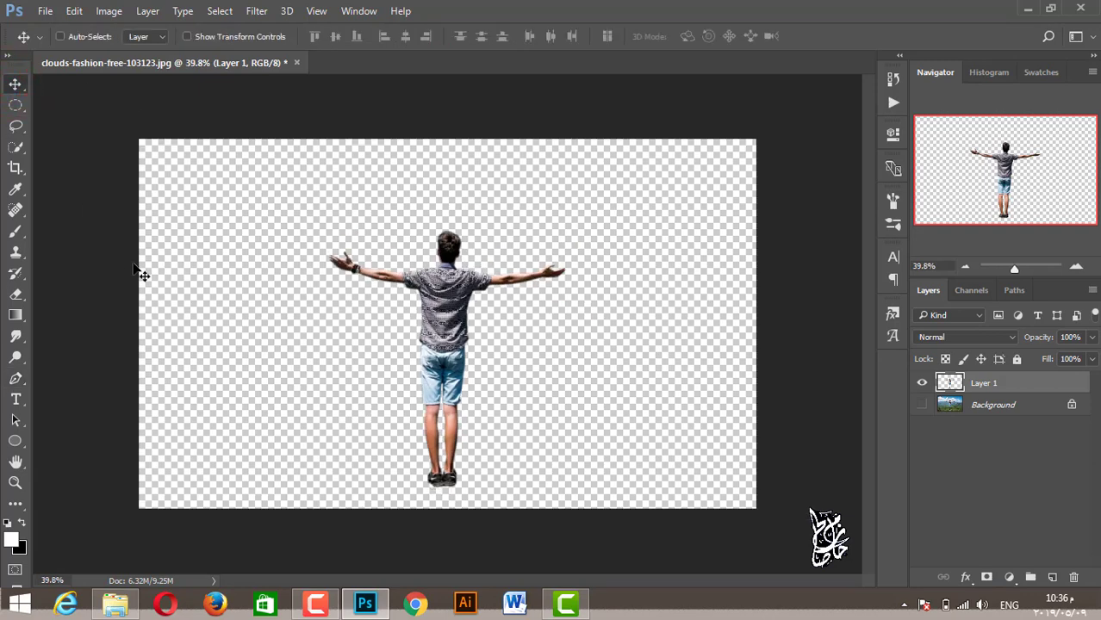
Step: Show the landscape Background again and load the man's Layer 1 outline as a selection
left_click(922, 405)
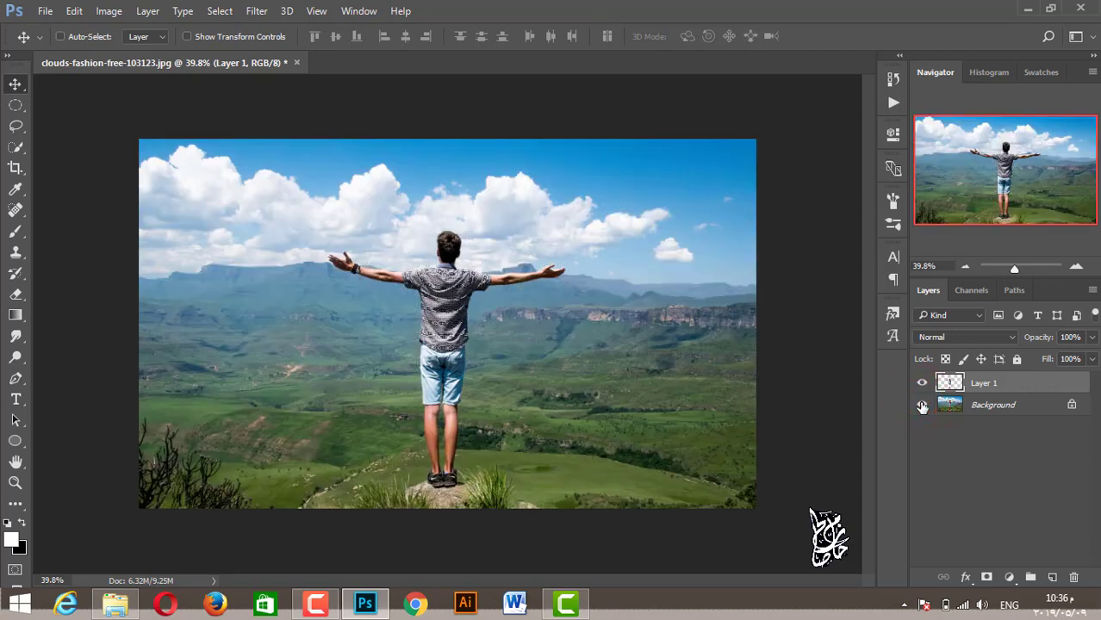
left_click(927, 386)
left_click(953, 386, "ctrl")
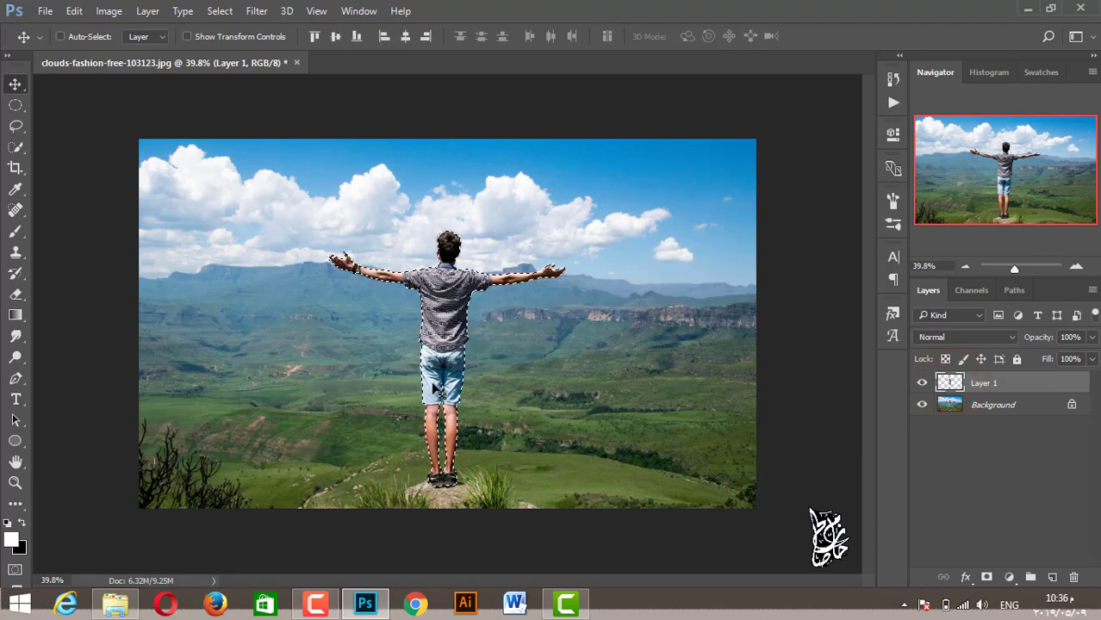
Step: Expand the man's selection by 5 pixels on the Background layer
left_click(1006, 410)
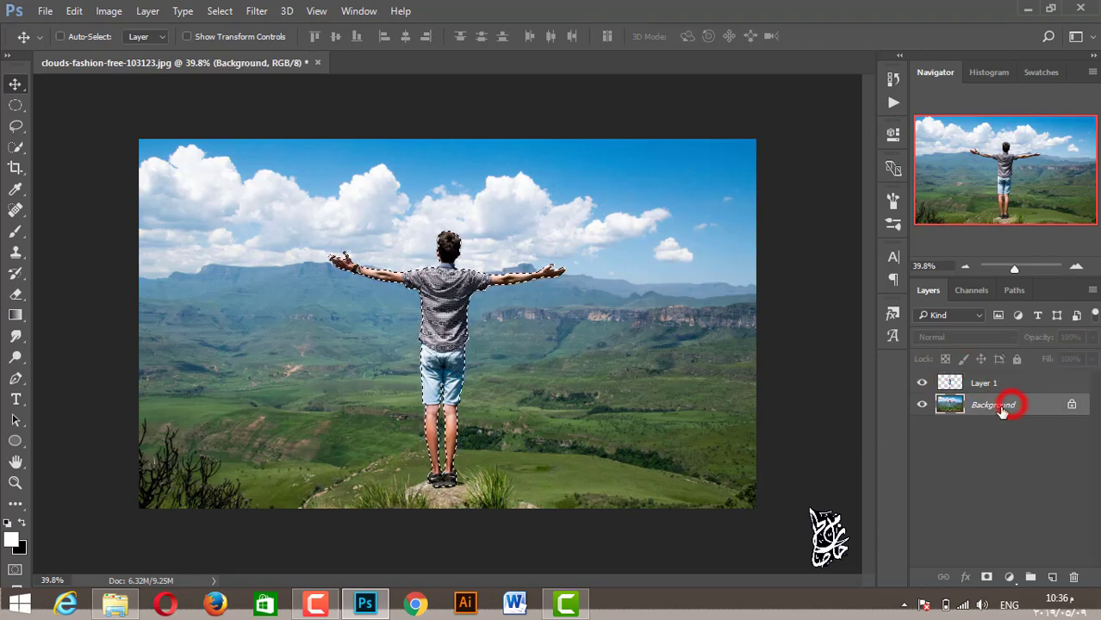
left_click(220, 12)
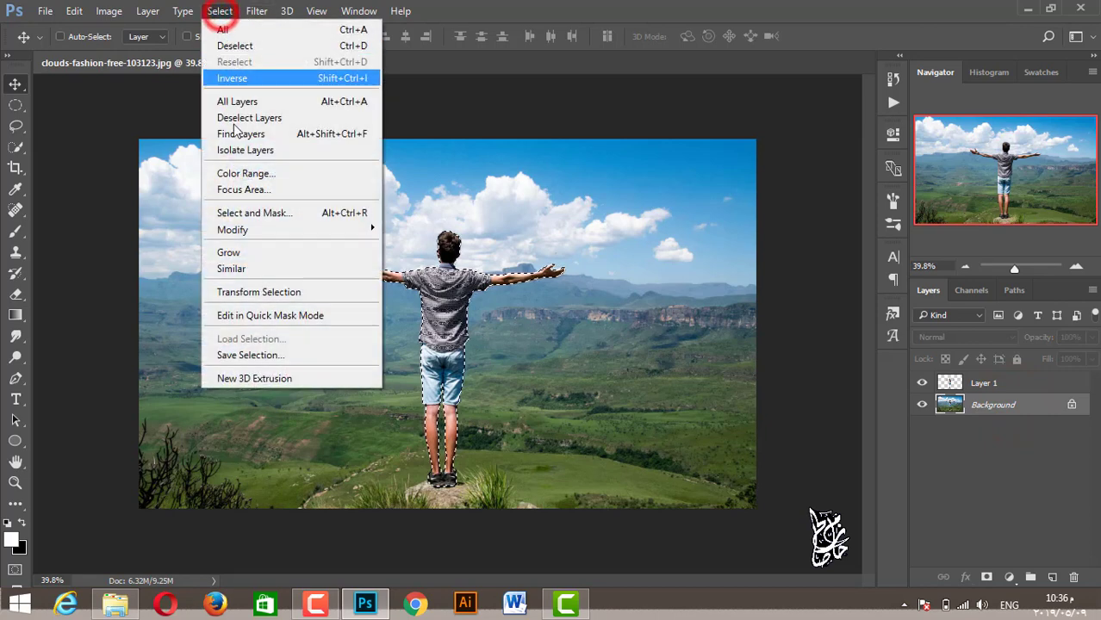
left_click(234, 230)
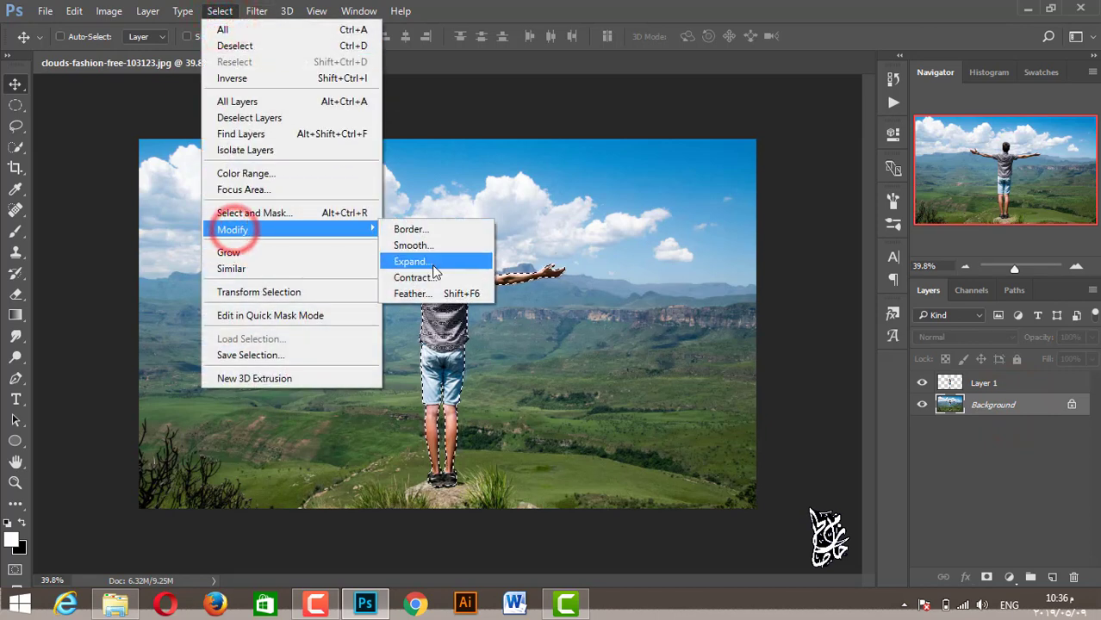
left_click(418, 261)
type("5")
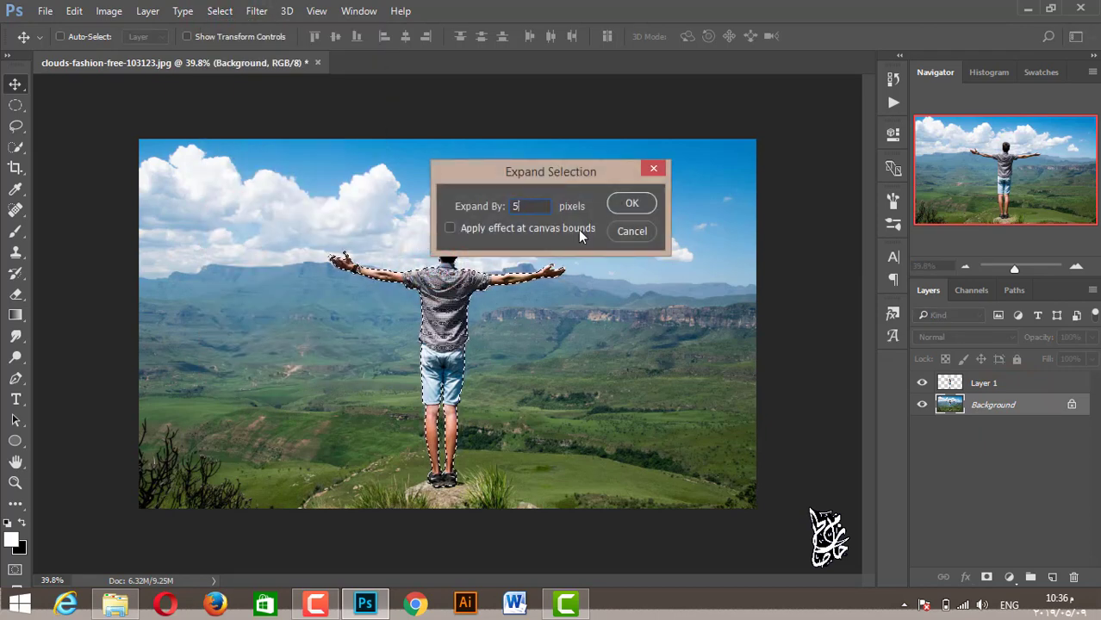
left_click(637, 205)
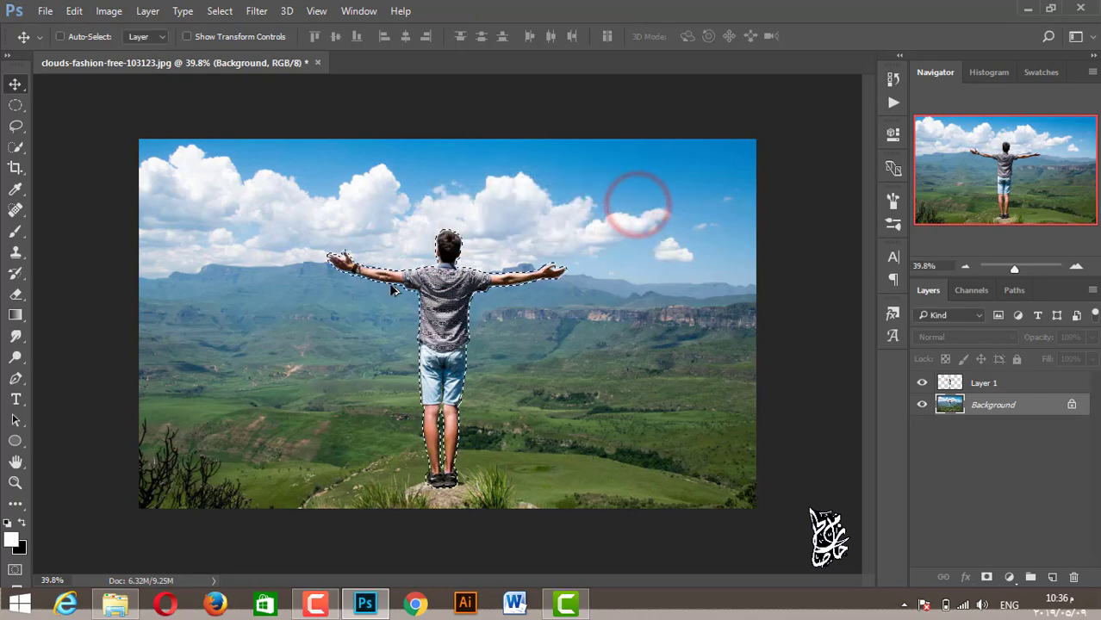
Step: Hide the cut-out man's Layer 1 and bring up the Fill command
scroll(444, 237, "up", 5)
scroll(444, 237, "up", 1)
scroll(431, 258, "up", 1)
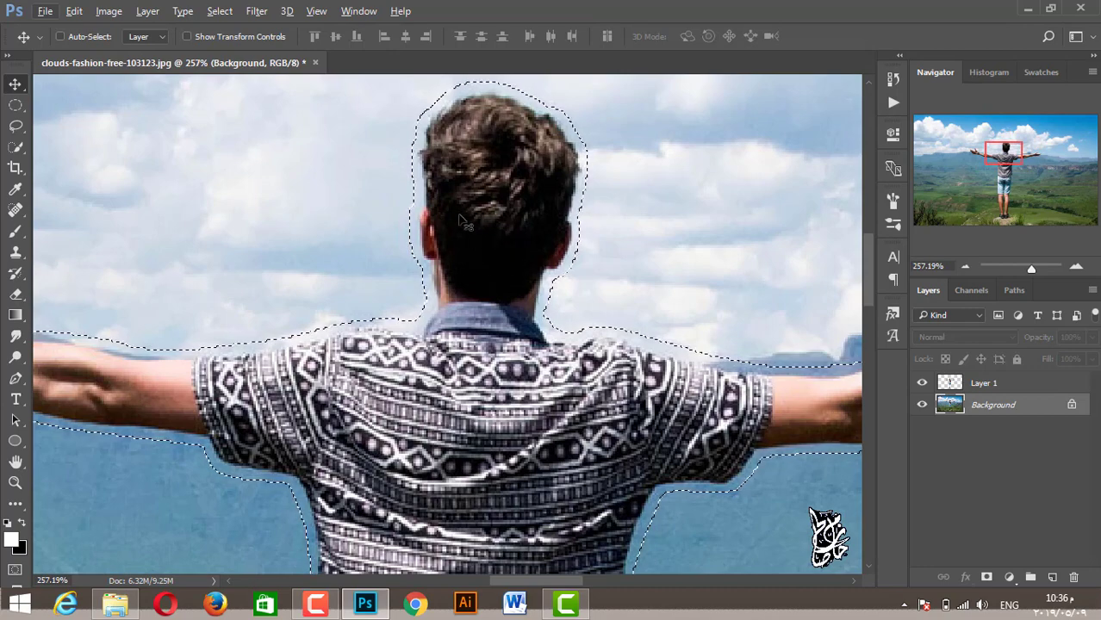
scroll(467, 222, "down", 1)
scroll(467, 222, "down", 1)
scroll(467, 223, "down", 1)
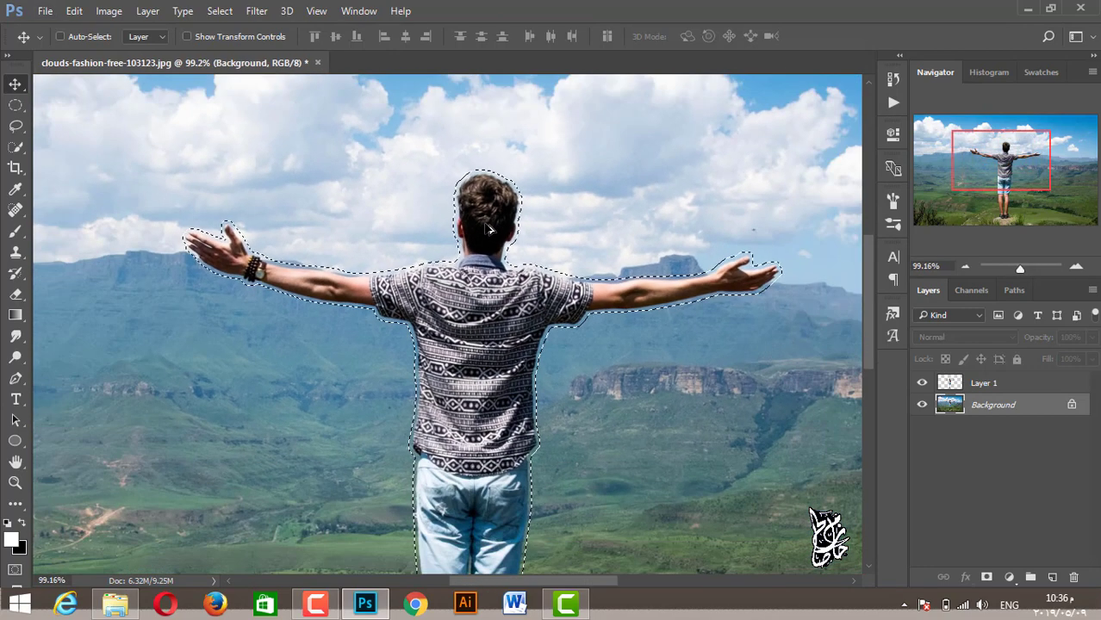
left_click(922, 384)
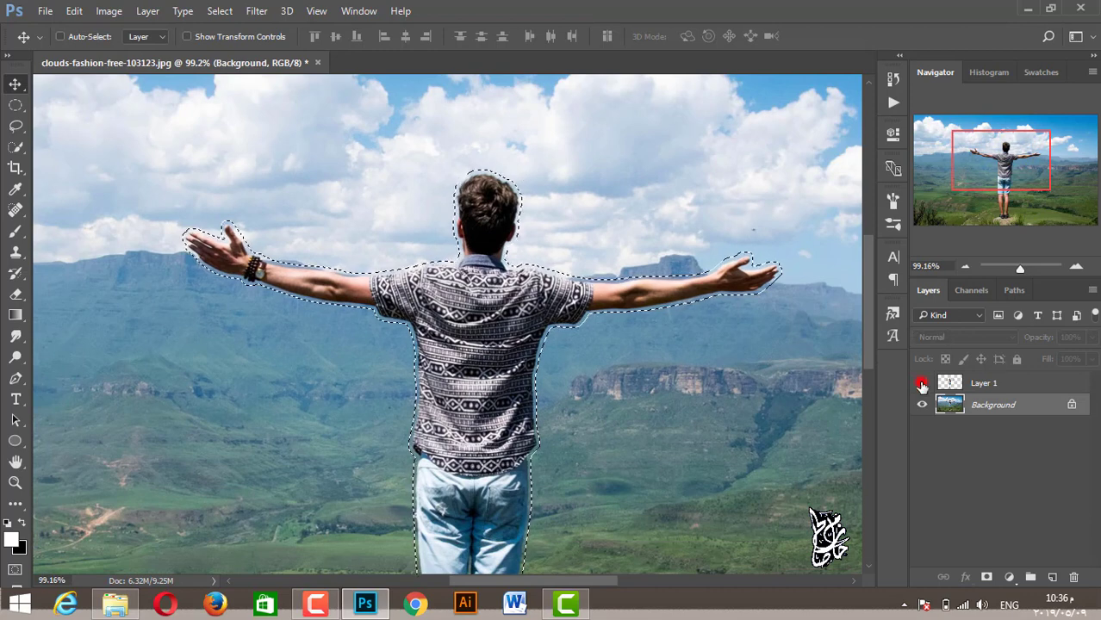
left_click(74, 10)
Step: Content-Aware fill the expanded selection to erase the man from the Background
left_click(118, 269)
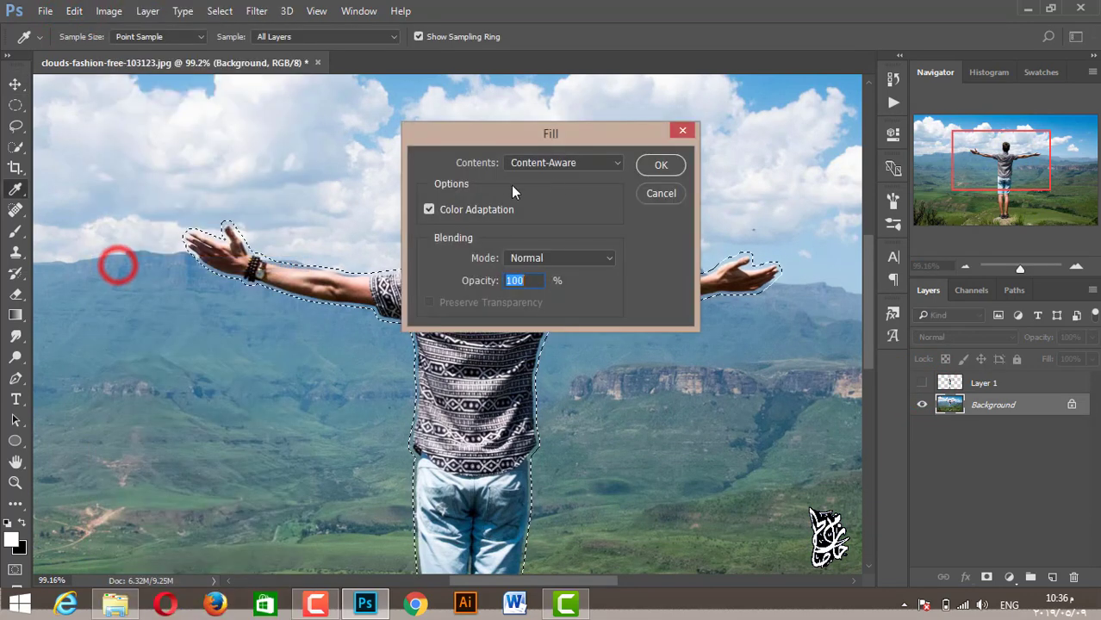
left_click(539, 164)
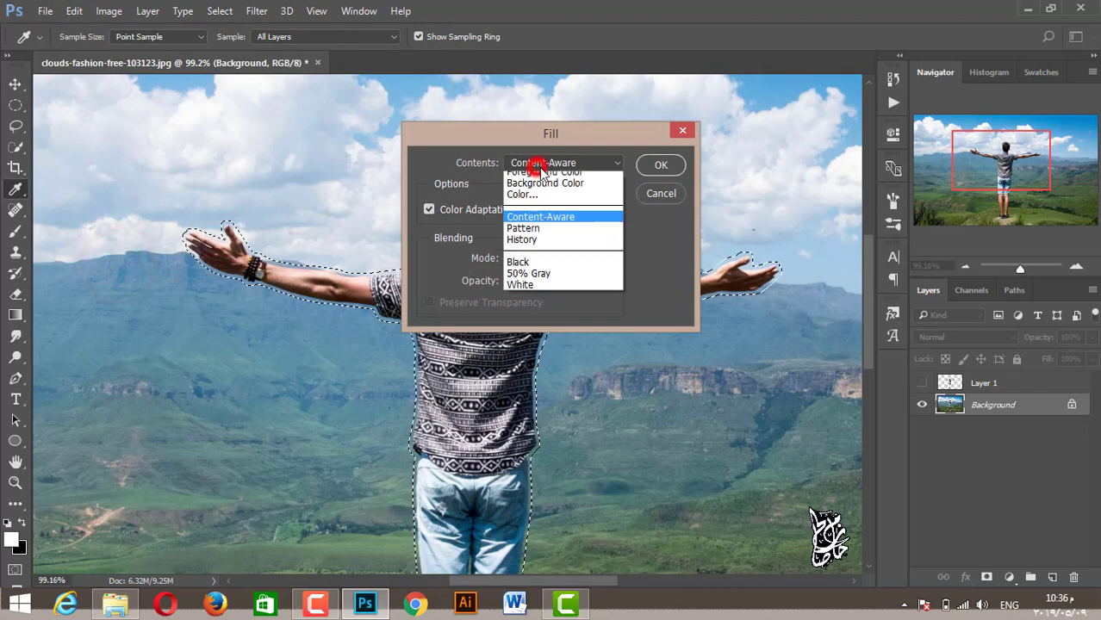
left_click(543, 226)
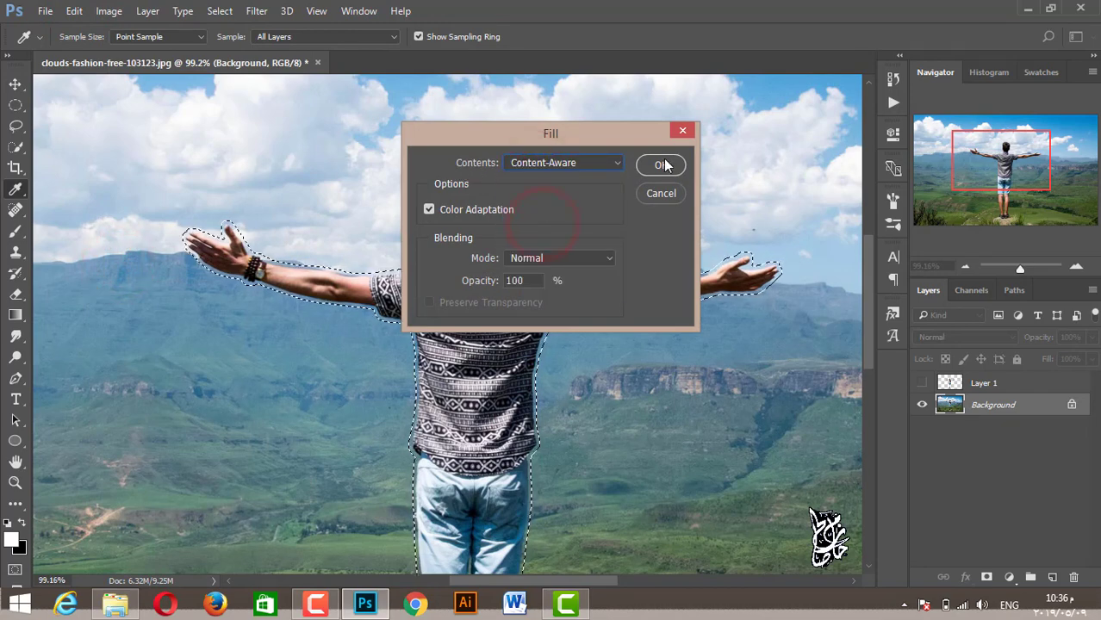
left_click(662, 165)
key("v")
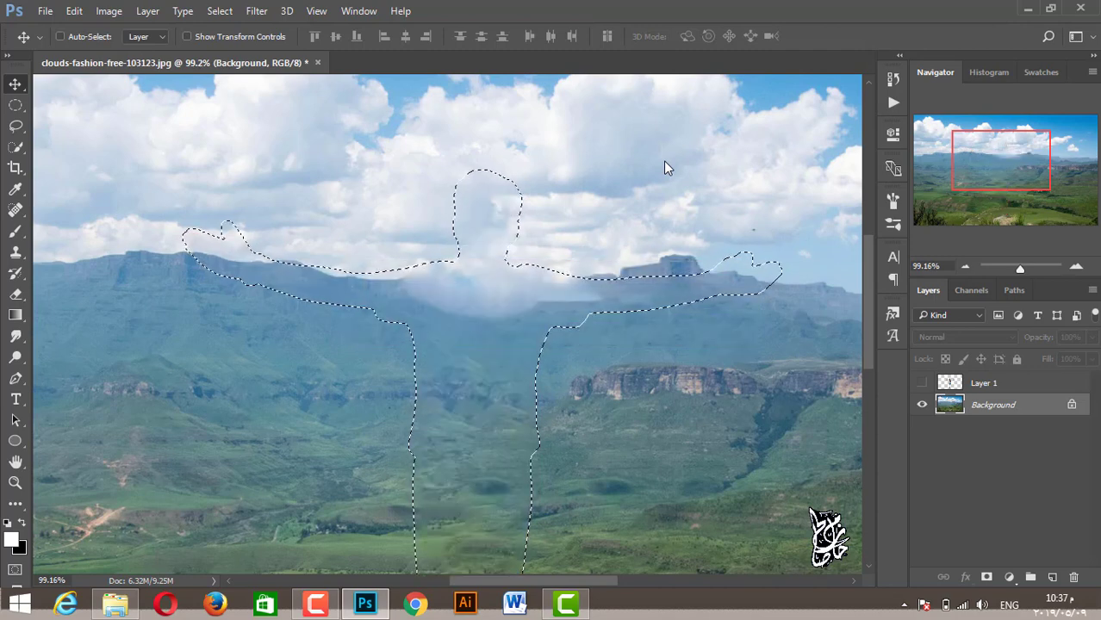
Step: Deselect, inspect the filled landscape, and show Layer 1's cut-out man again
scroll(614, 314, "down", 1)
scroll(615, 315, "down", 1)
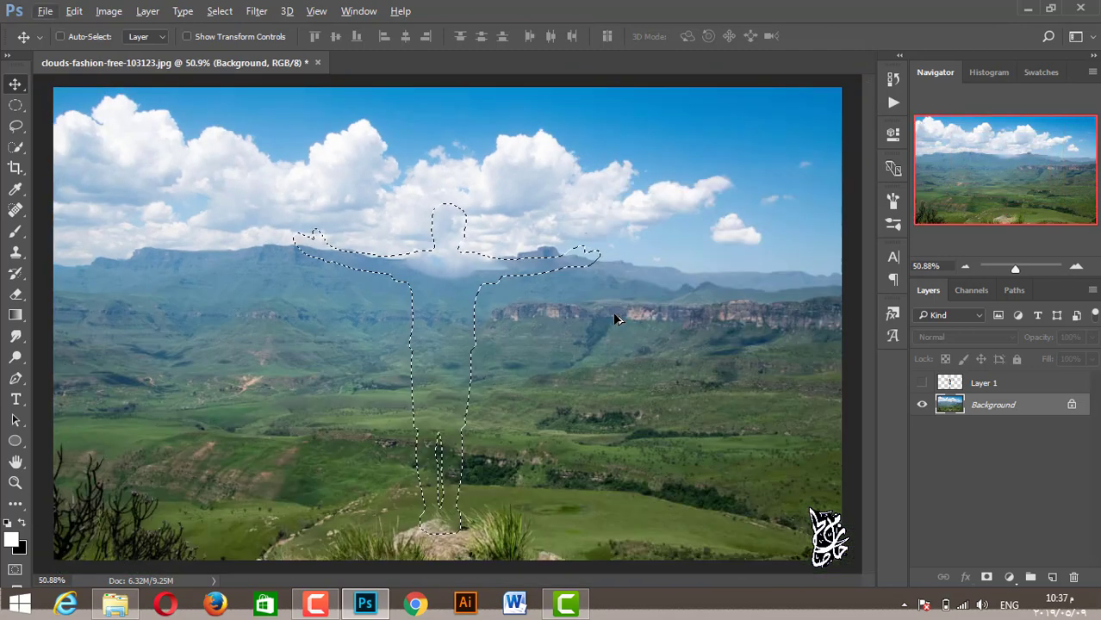
key("ctrl")
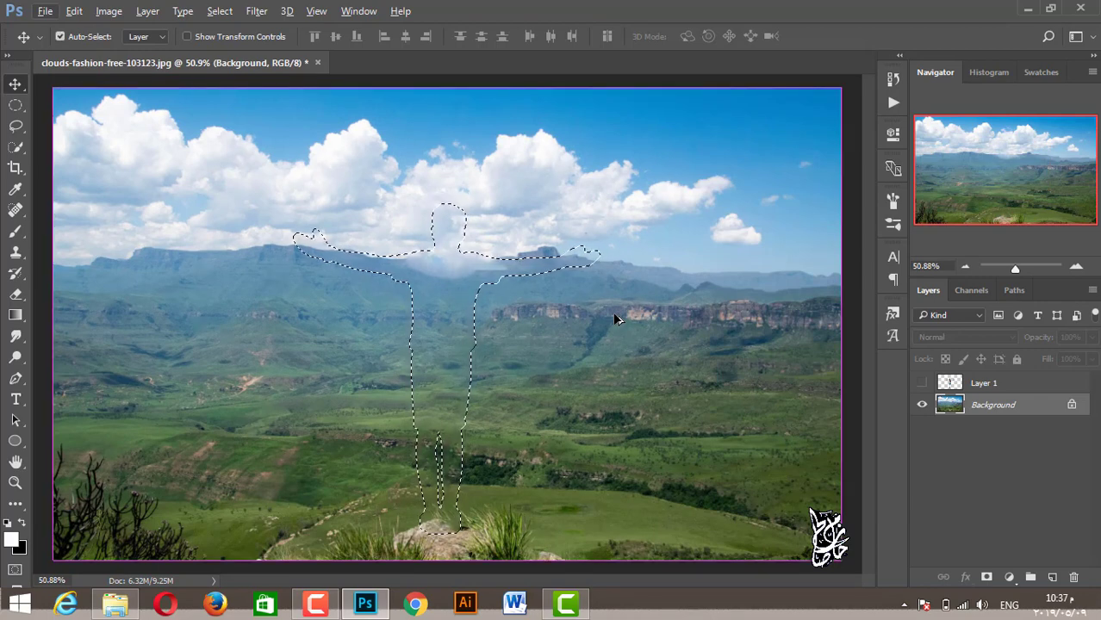
key("ctrl+d")
scroll(336, 338, "down", 1)
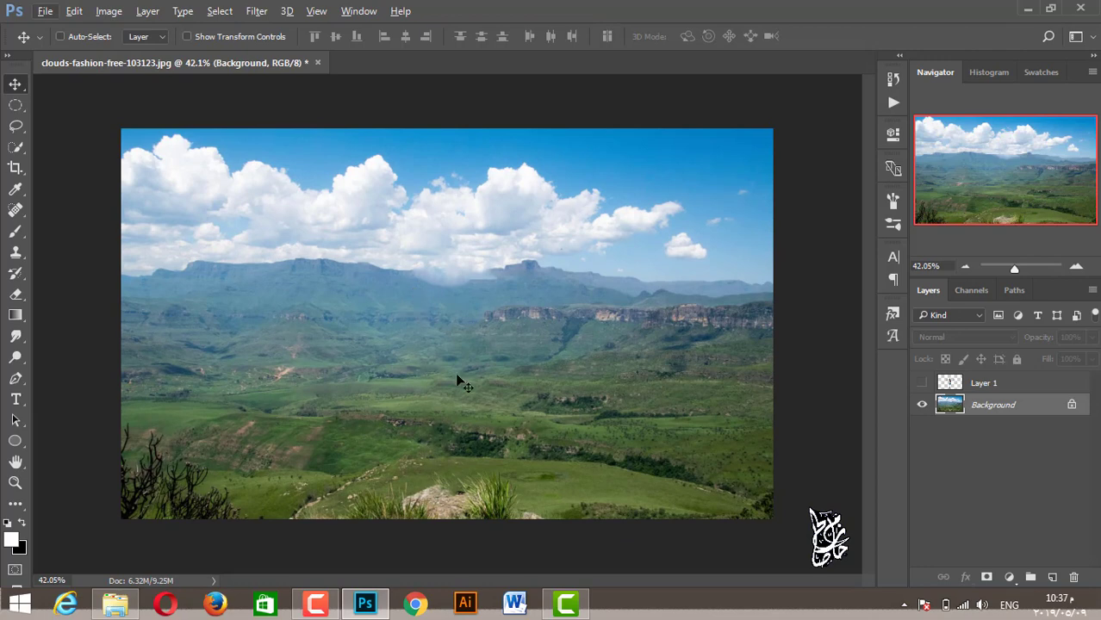
scroll(457, 377, "up", 2)
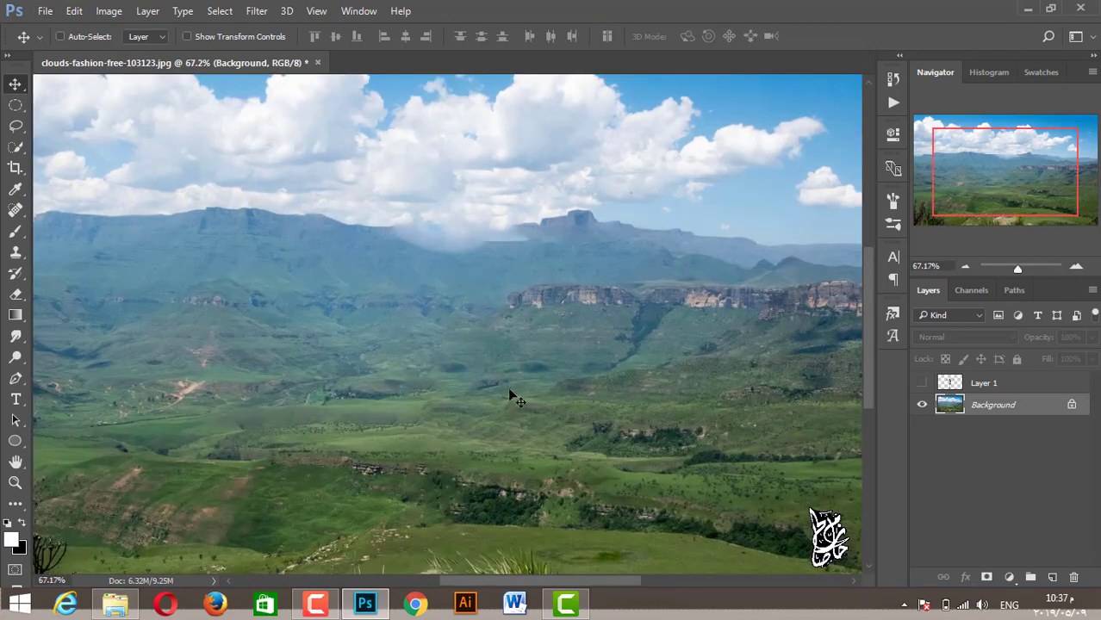
scroll(509, 390, "down", 1)
scroll(510, 390, "down", 1)
scroll(509, 390, "down", 1)
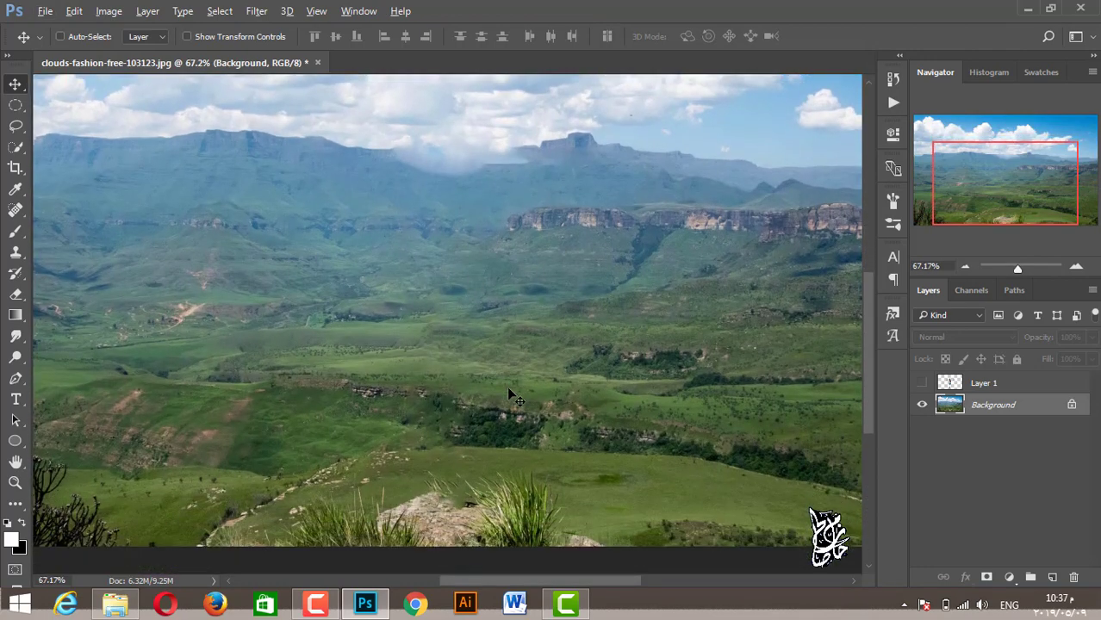
scroll(508, 396, "down", 1)
scroll(509, 397, "down", 1)
scroll(756, 392, "down", 1)
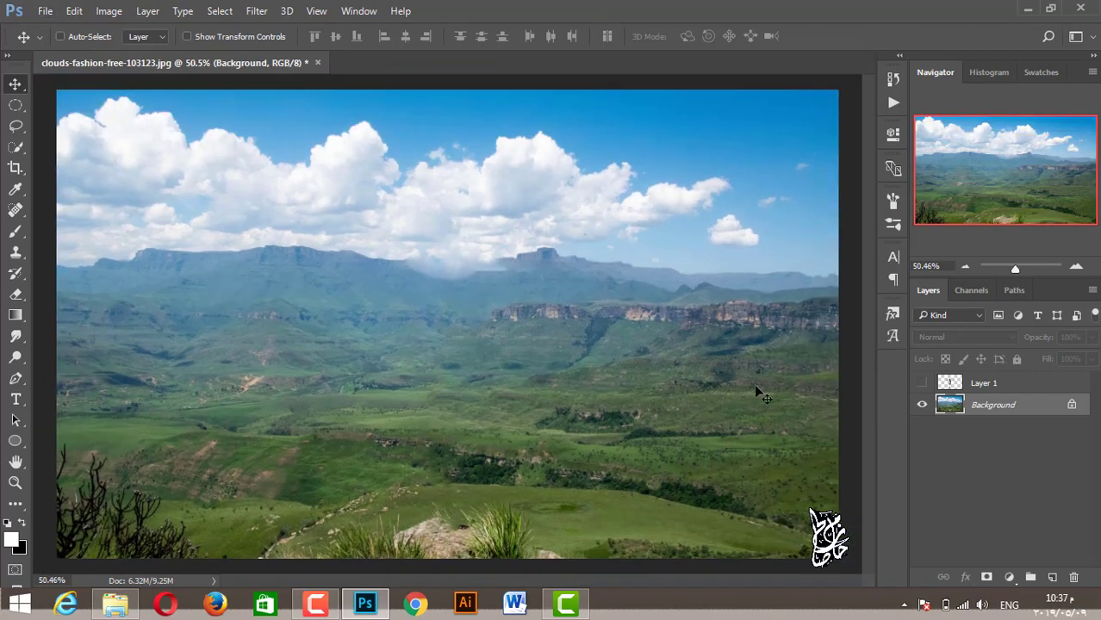
left_click(921, 382)
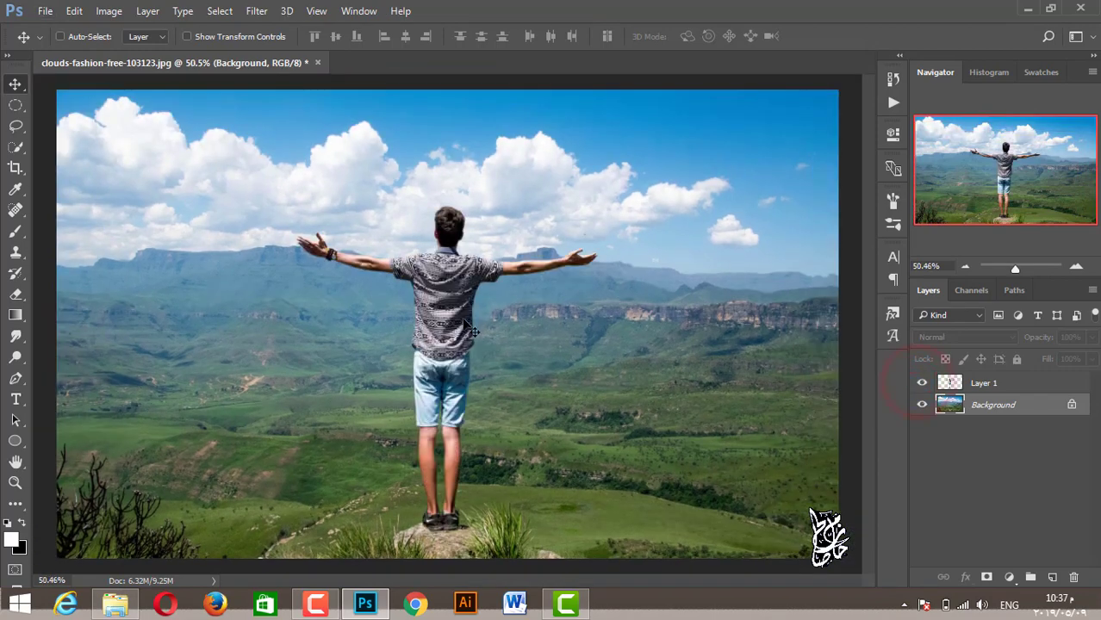
Step: Unlock the Background as Layer 0 and convert Layer 0 and Layer 1 to Smart Objects
left_click(1072, 406)
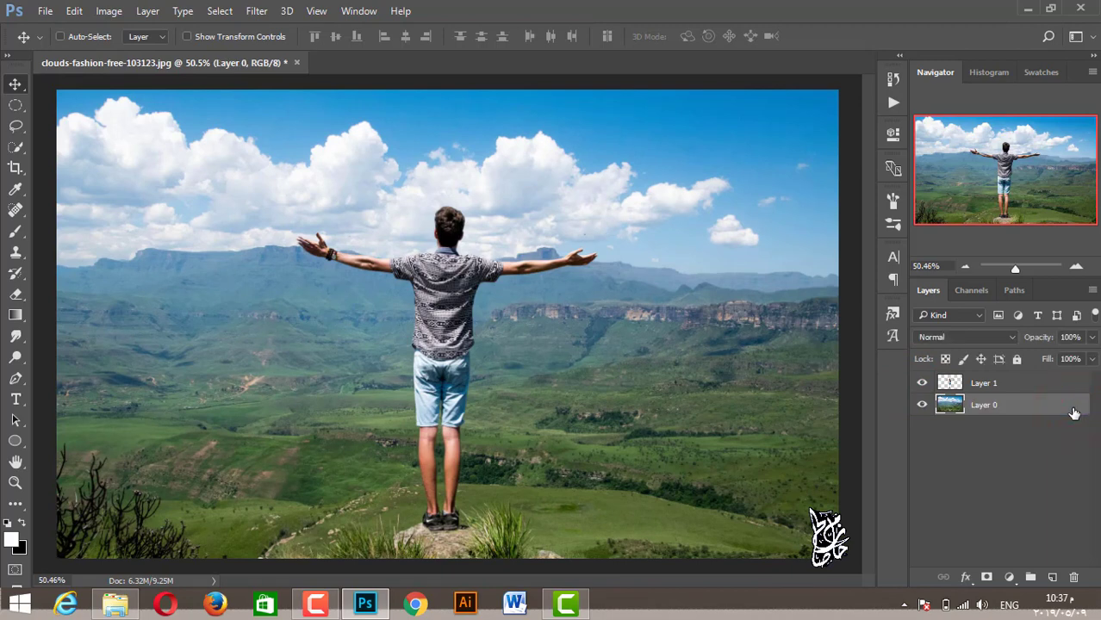
right_click(987, 406)
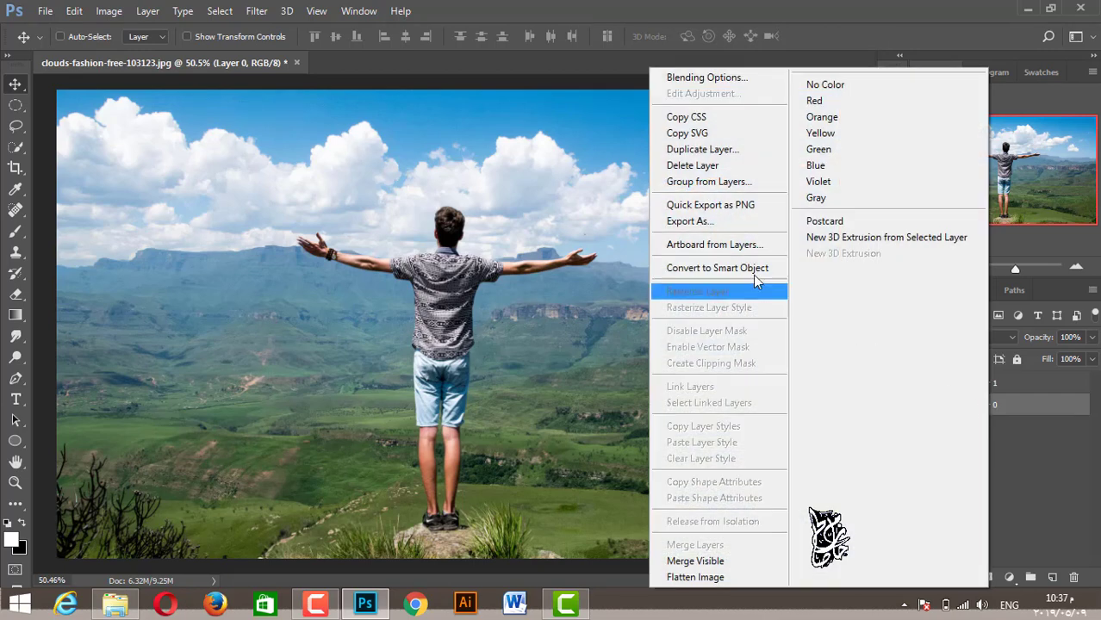
left_click(720, 267)
right_click(995, 384)
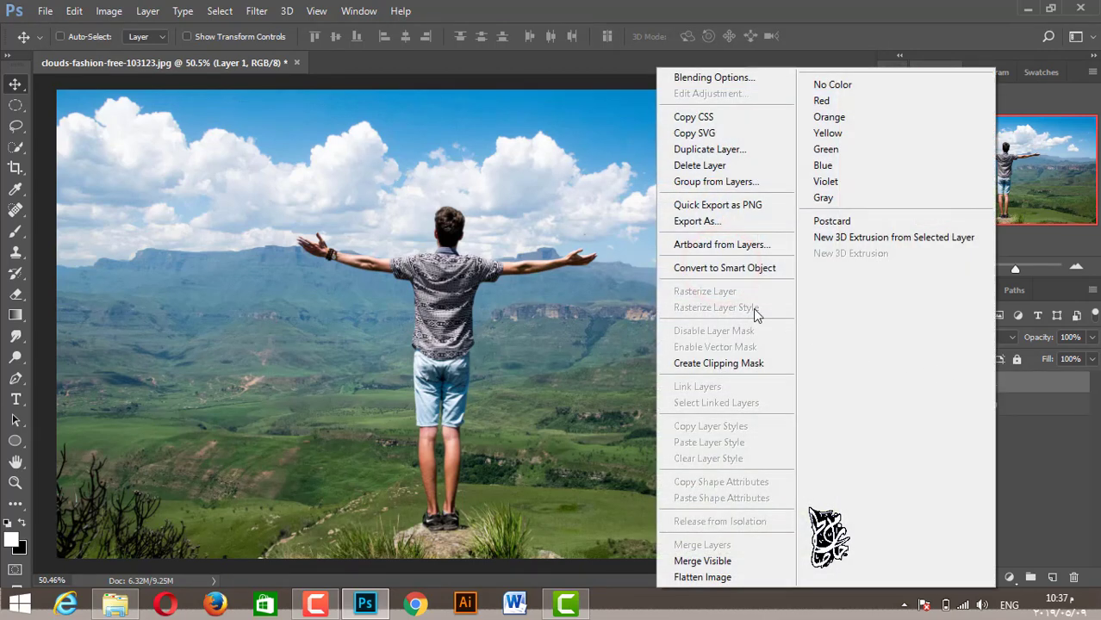
left_click(712, 267)
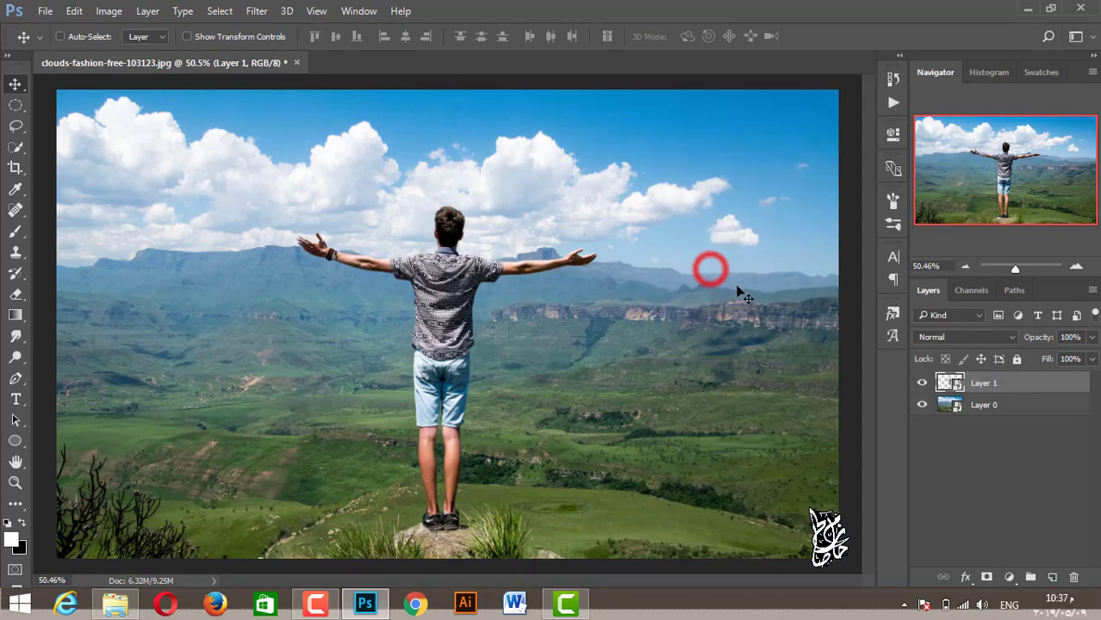
left_click(1010, 406)
Step: Add a new Layer 2 beneath Layer 0 and fill it with white
left_click(1009, 579)
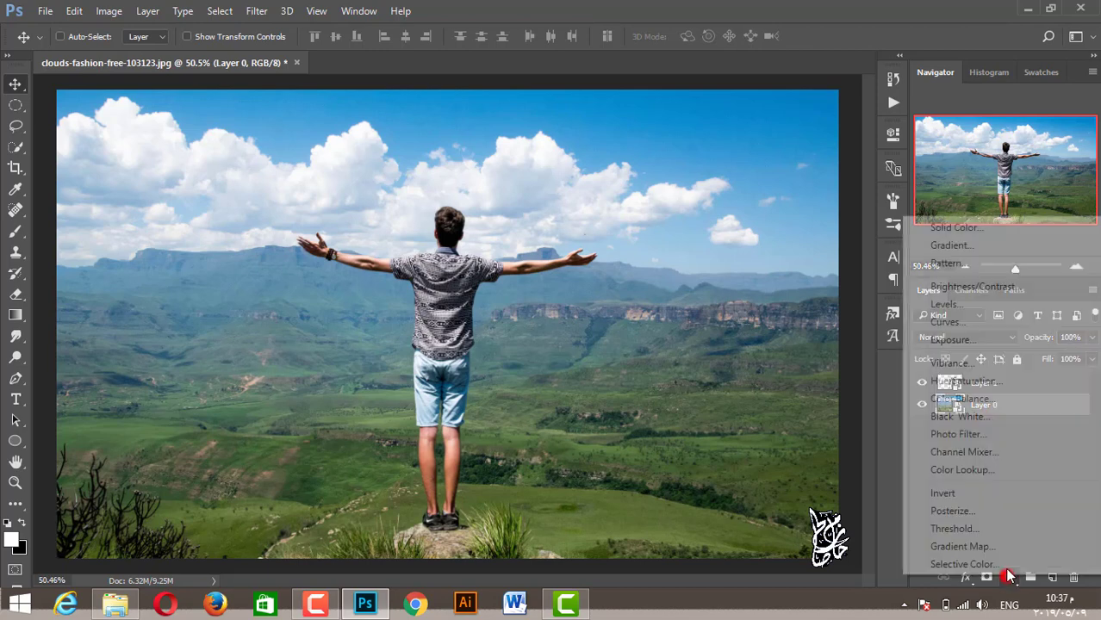
left_click(1004, 573)
left_click(1045, 578)
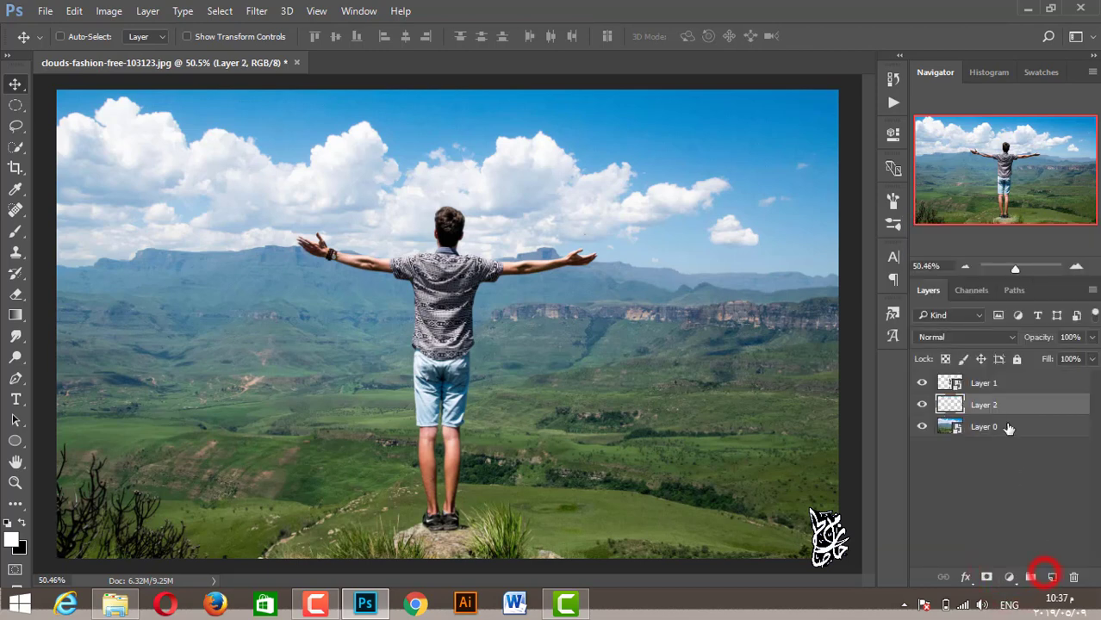
left_click_drag(1002, 403, 1005, 452)
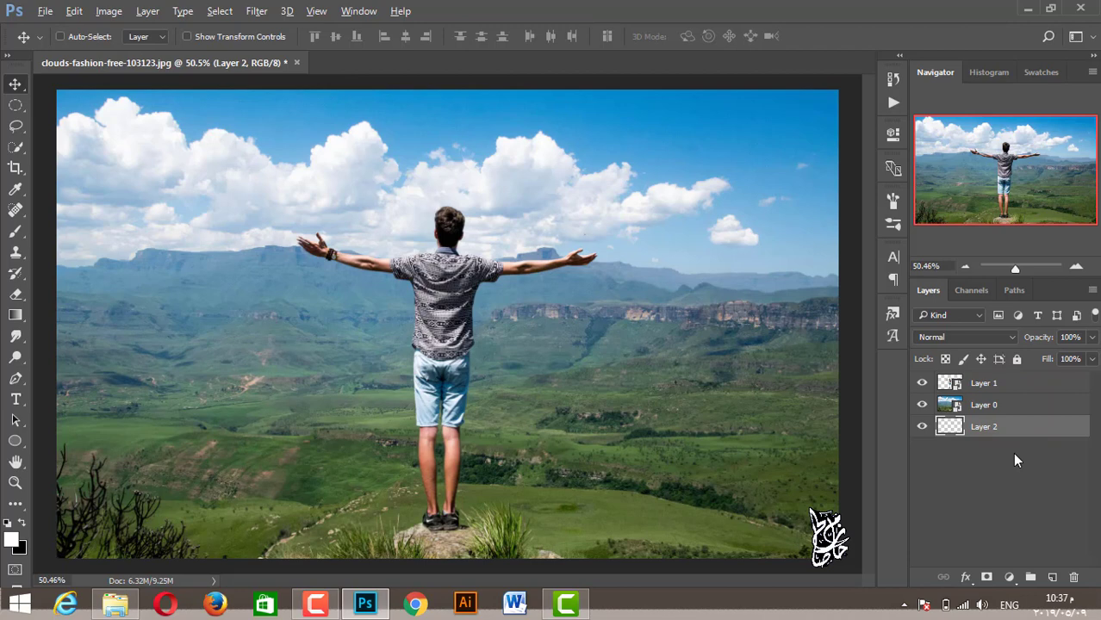
key("alt+BackSpace")
scroll(664, 395, "down", 1)
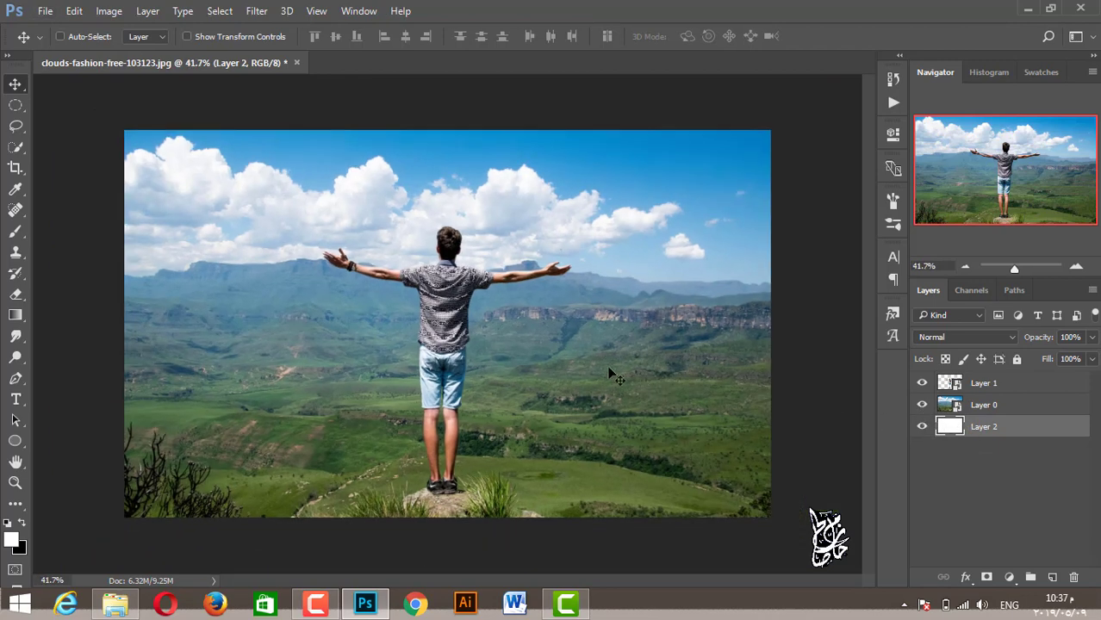
Step: Create a 30 fps video timeline with tracks for Layer 1, Layer 0 and Layer 2
left_click(359, 11)
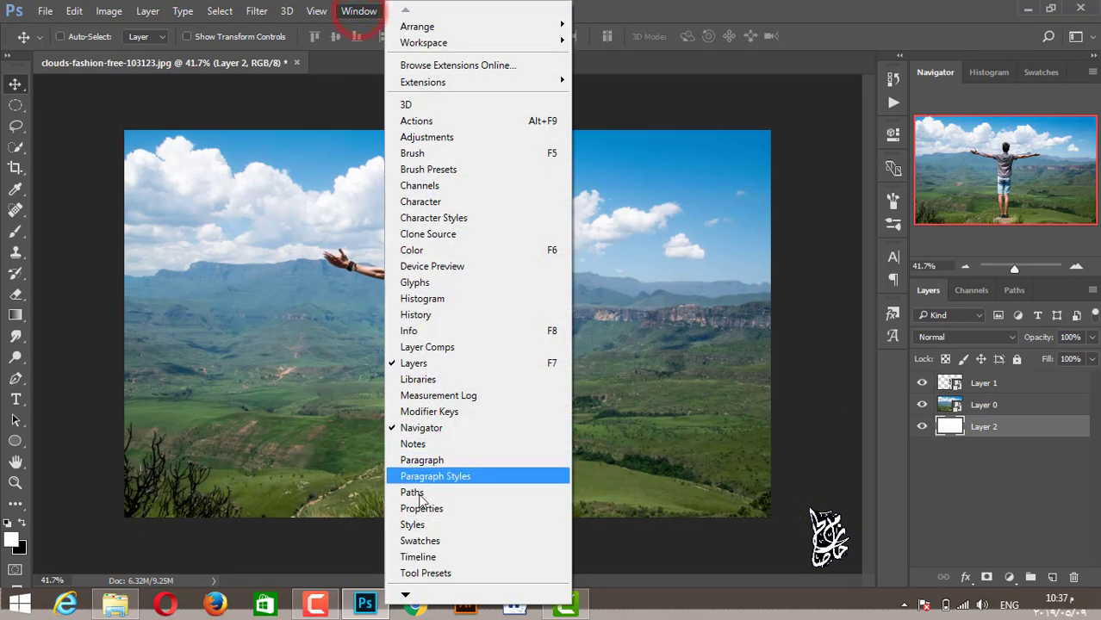
left_click(423, 557)
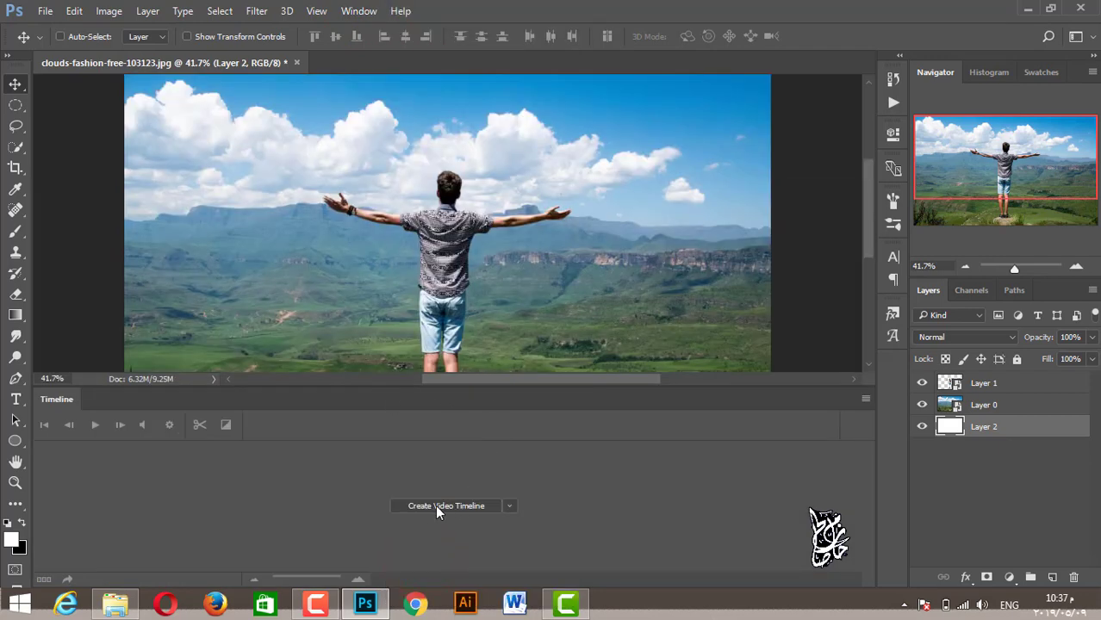
left_click(467, 508)
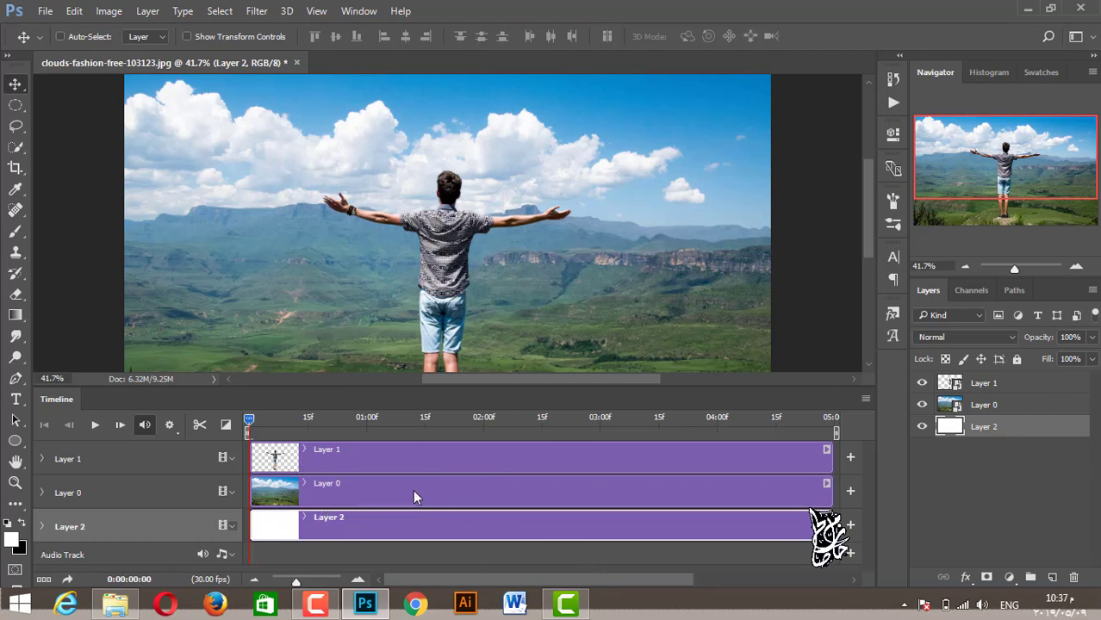
left_click(985, 406)
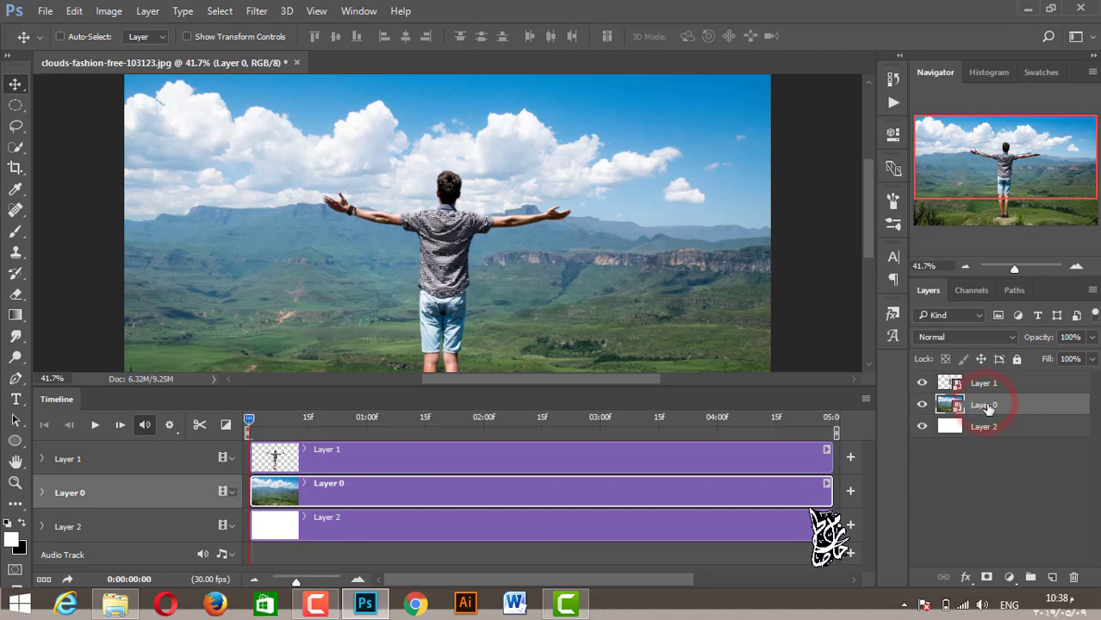
Step: Set a starting Transform keyframe on Layer 0's timeline track
left_click(41, 492)
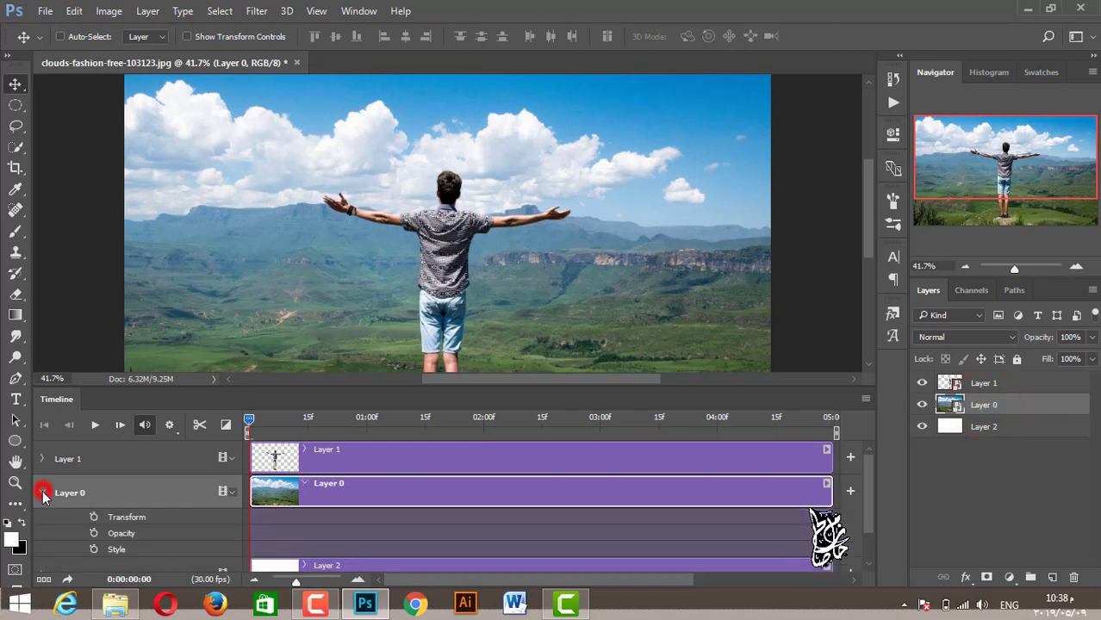
left_click(94, 518)
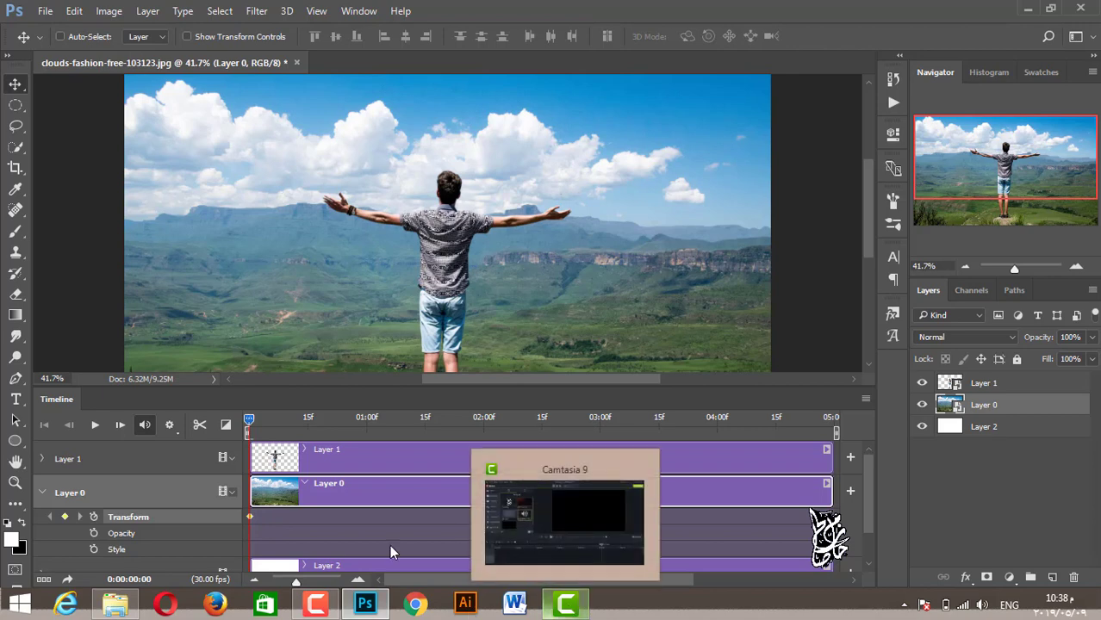
left_click(94, 517)
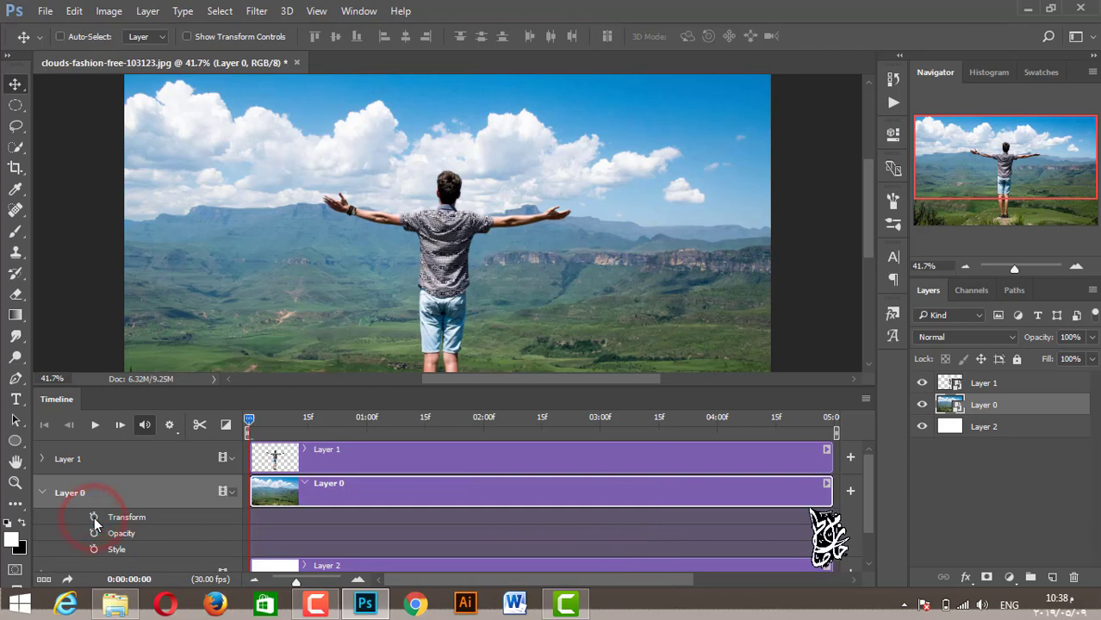
left_click(93, 517)
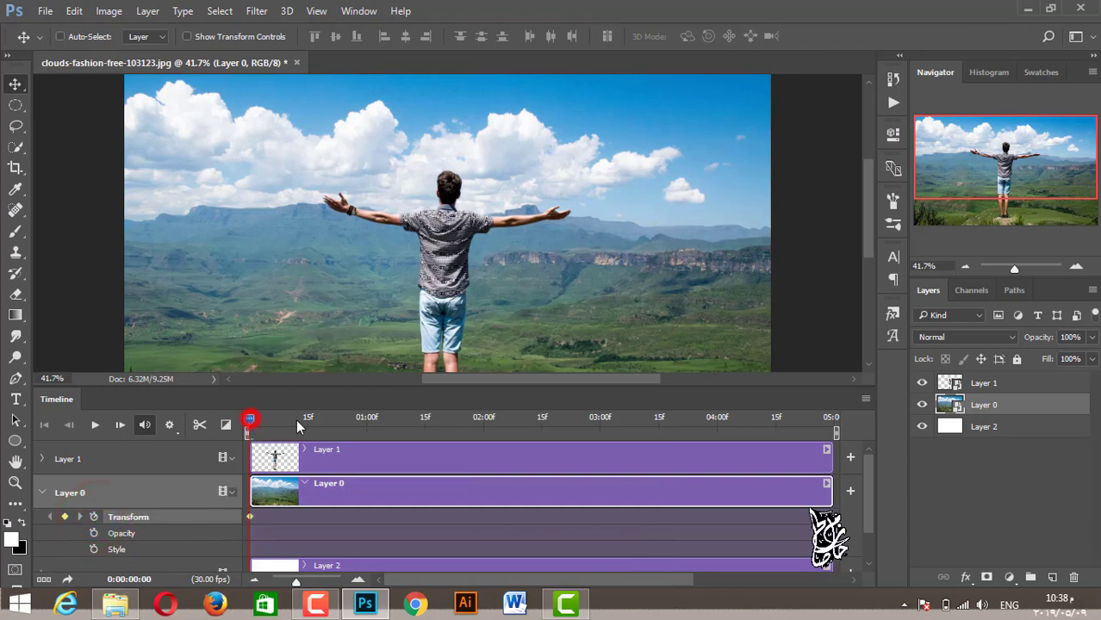
Step: Scale the landscape to about 115% at the clip's last frame, then return to the start
left_click_drag(295, 419, 833, 444)
scroll(660, 261, "down", 3)
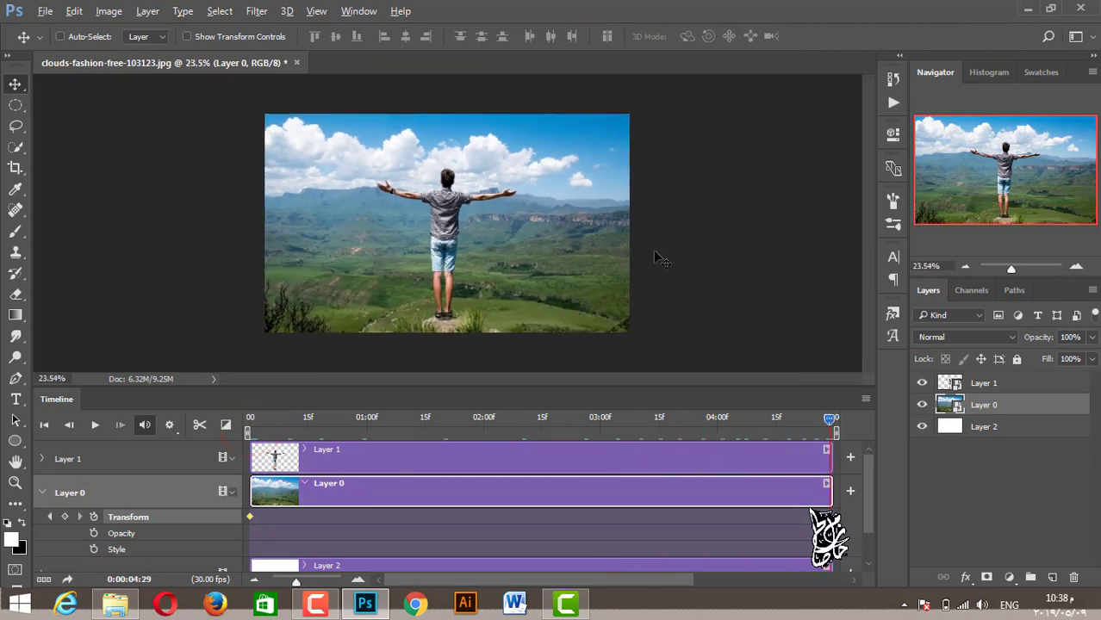
key("ctrl+t")
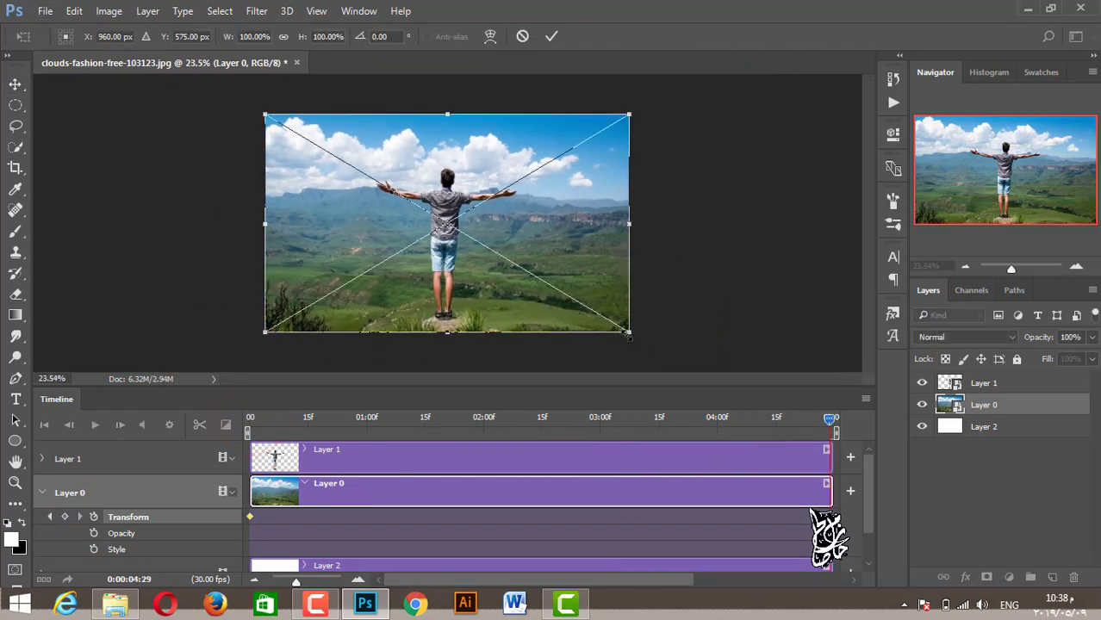
left_click_drag(630, 336, 655, 356)
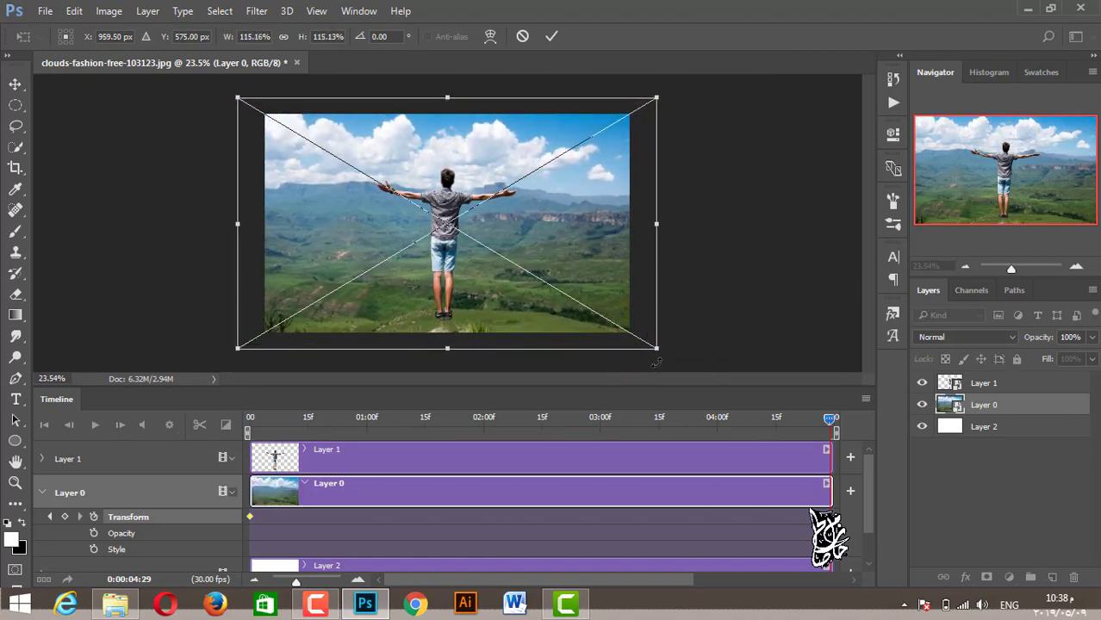
left_click(829, 422)
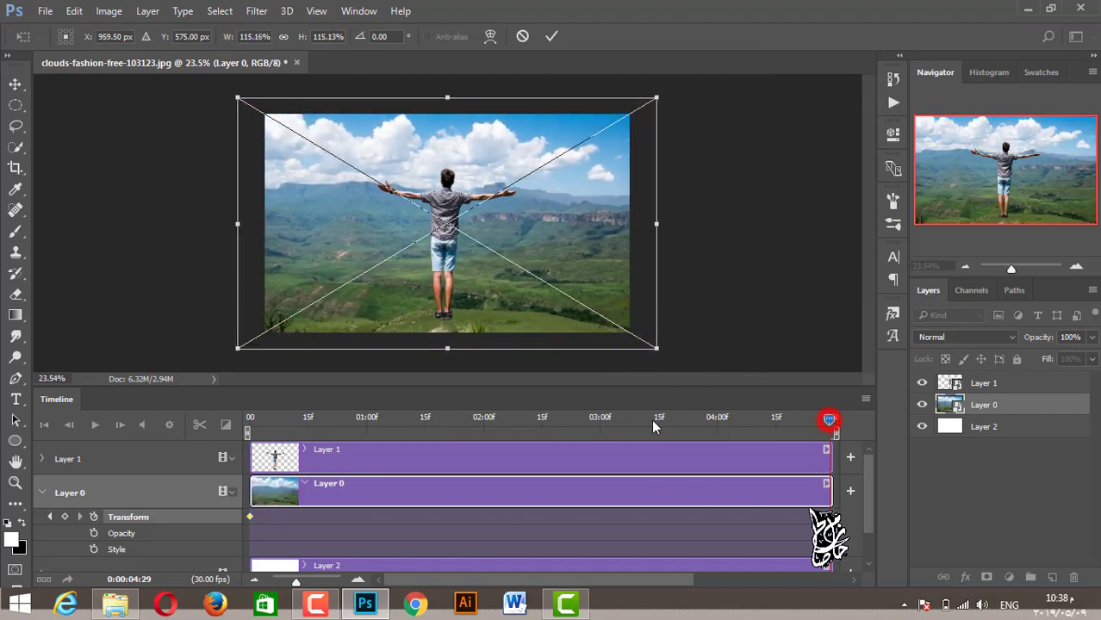
double_click(602, 250)
left_click_drag(830, 422, 207, 425)
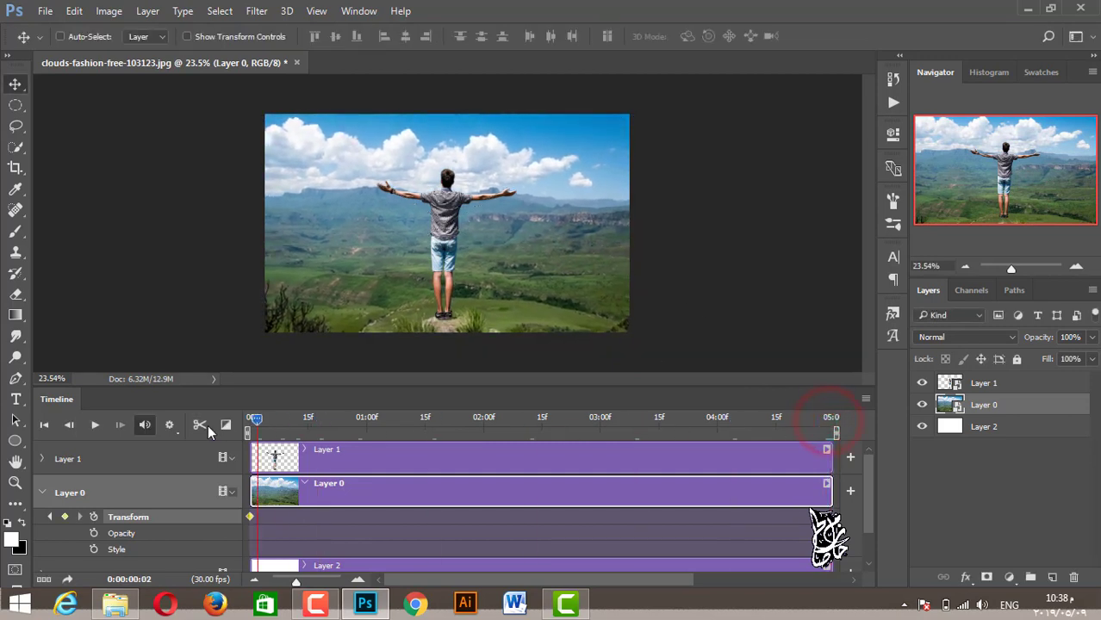
Step: Set a starting Transform keyframe for the cut-out man on Layer 1
left_click(1004, 384)
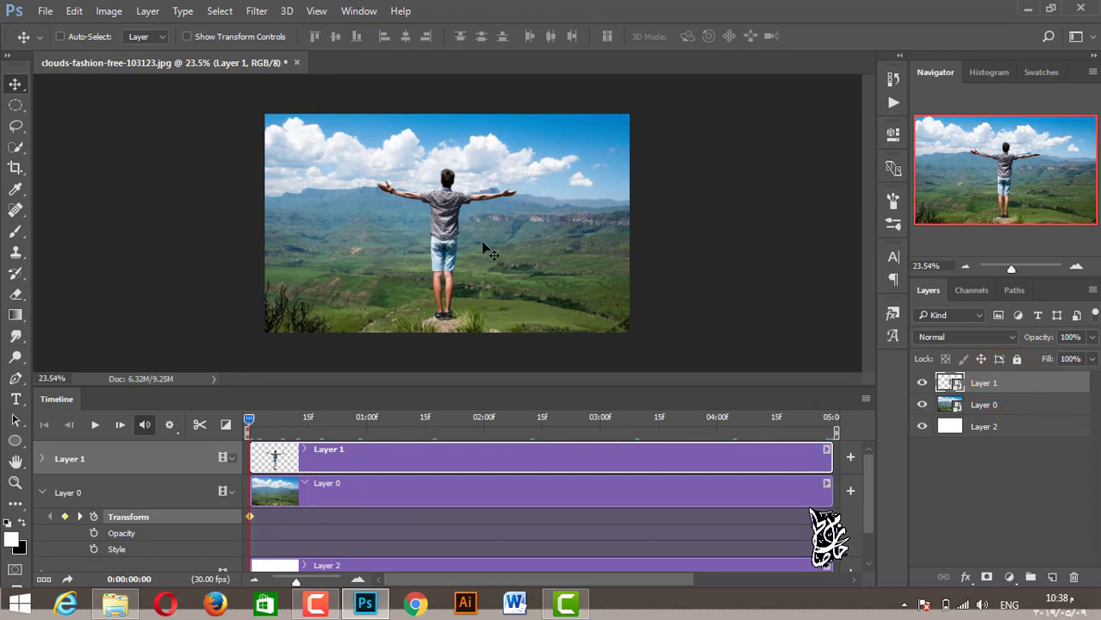
key("ctrl")
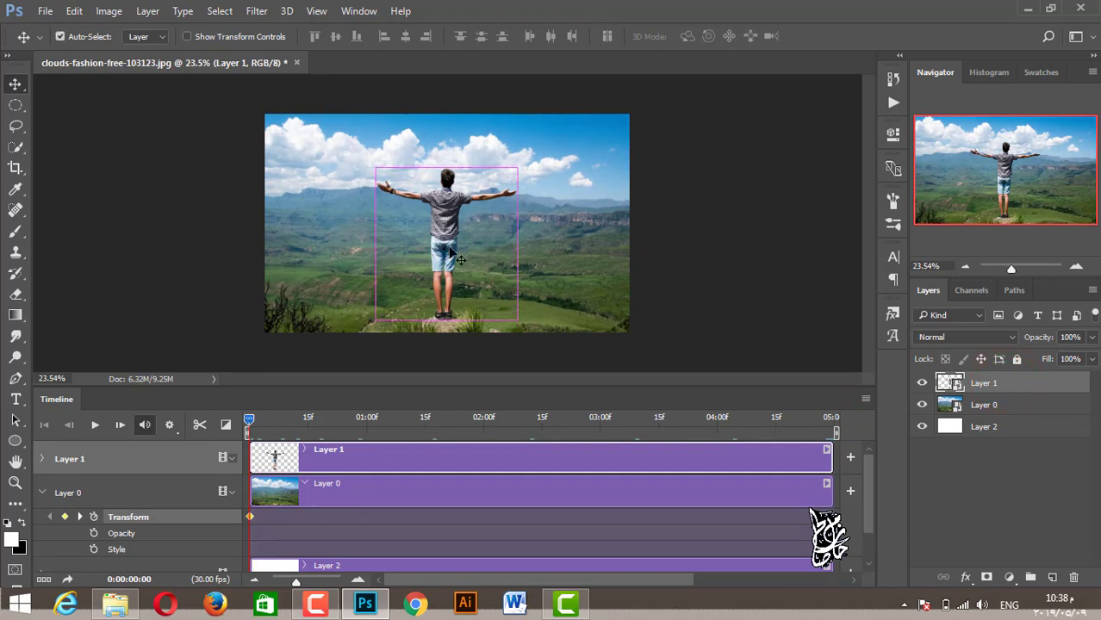
key("ctrl+t")
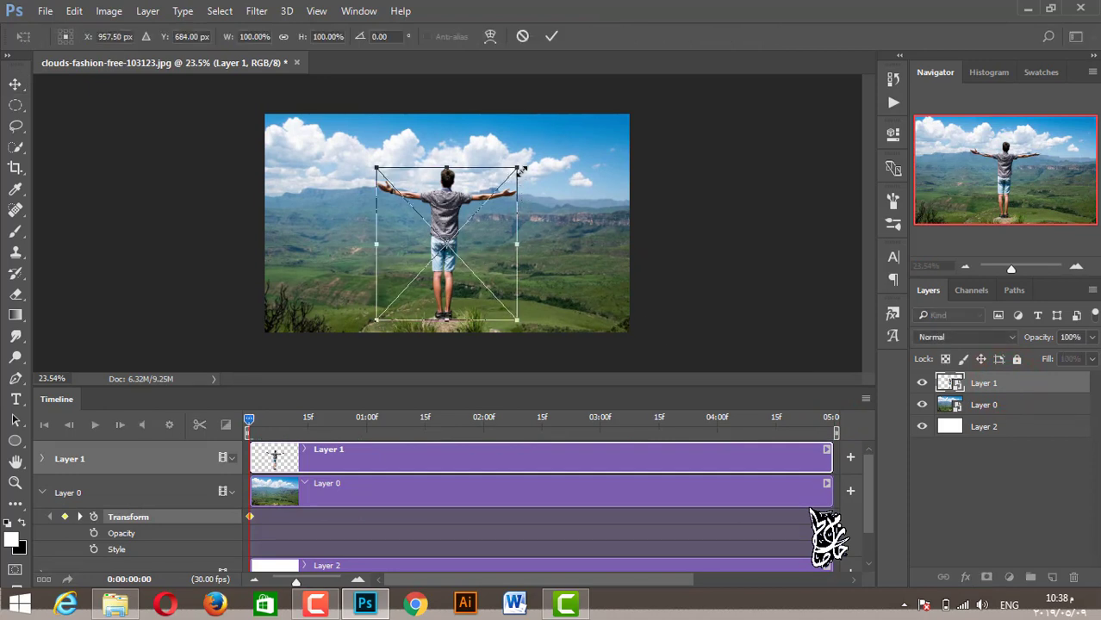
double_click(449, 223)
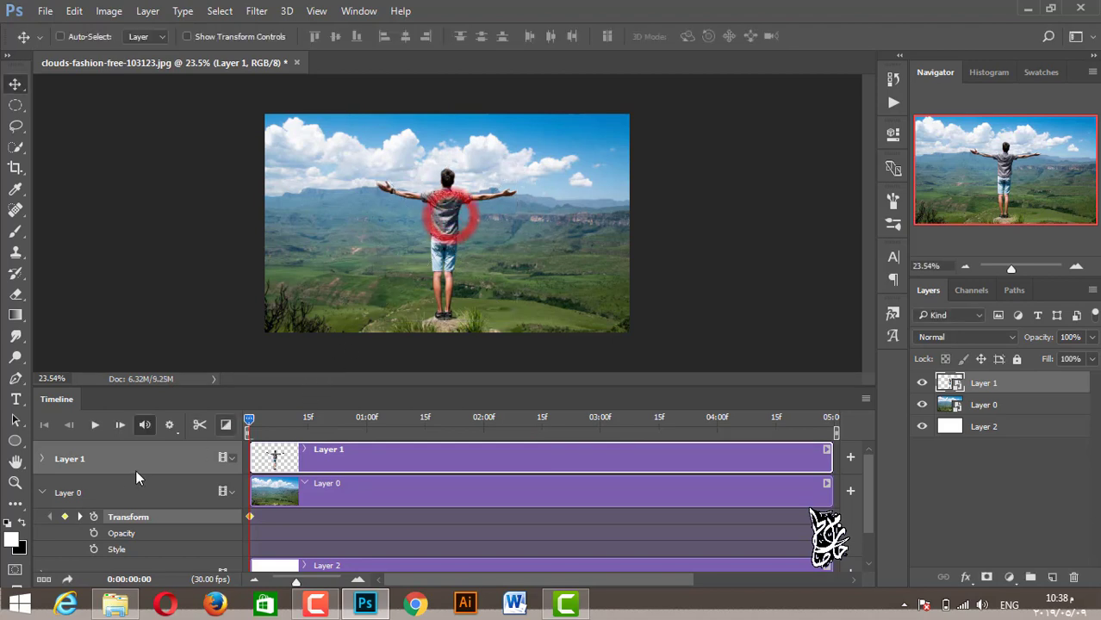
left_click(42, 458)
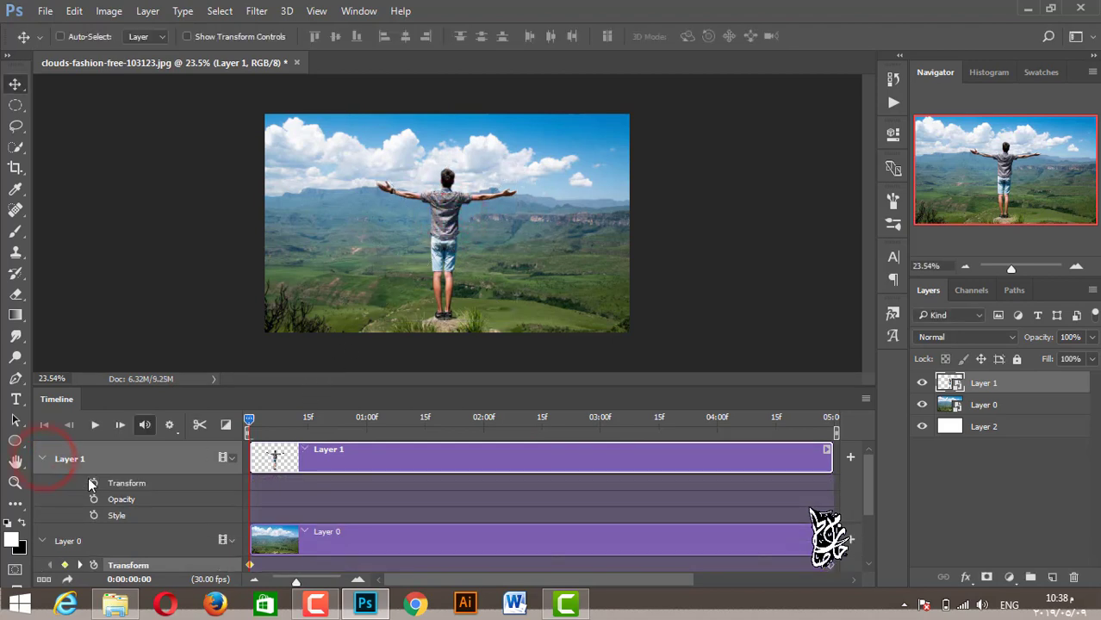
left_click(92, 485)
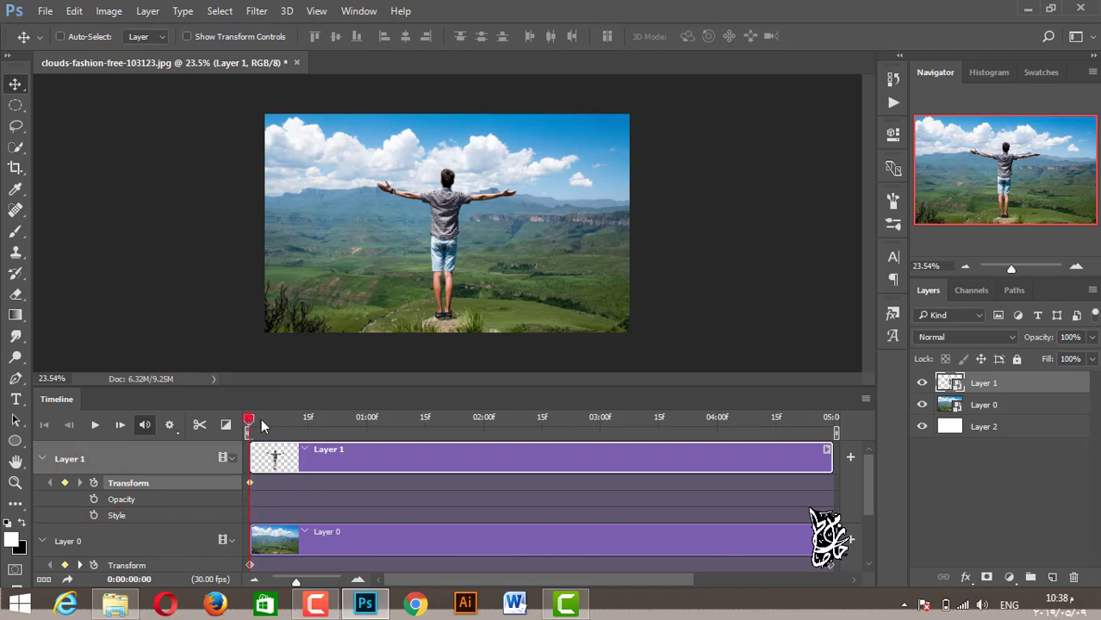
Step: Shrink the man to about 76% at the clip's end and preview the animation
left_click_drag(249, 420, 853, 424)
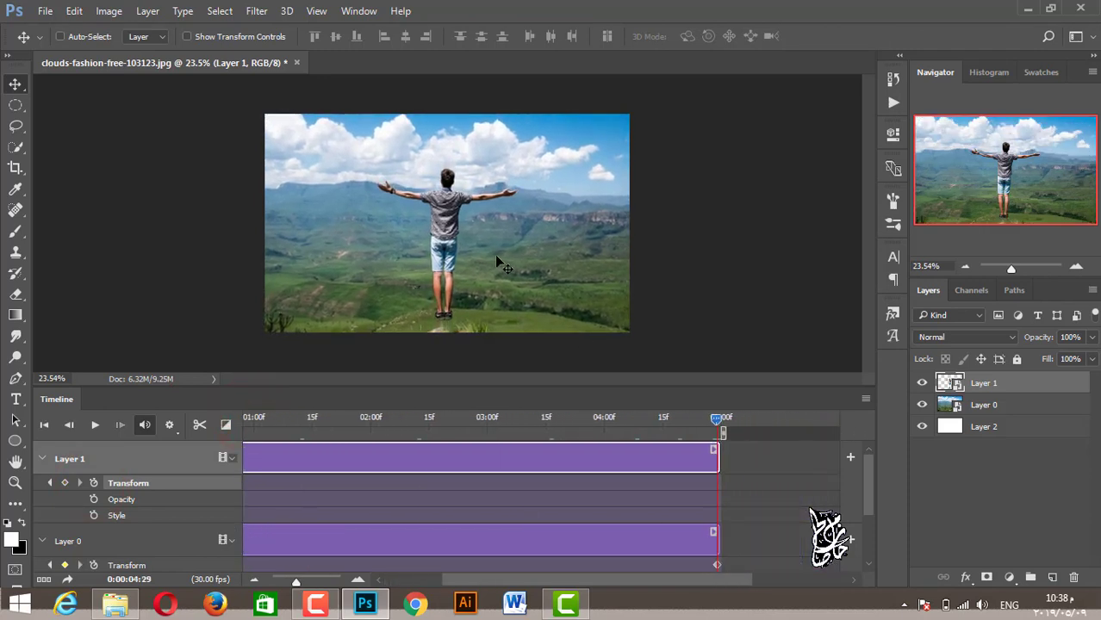
key("ctrl+t")
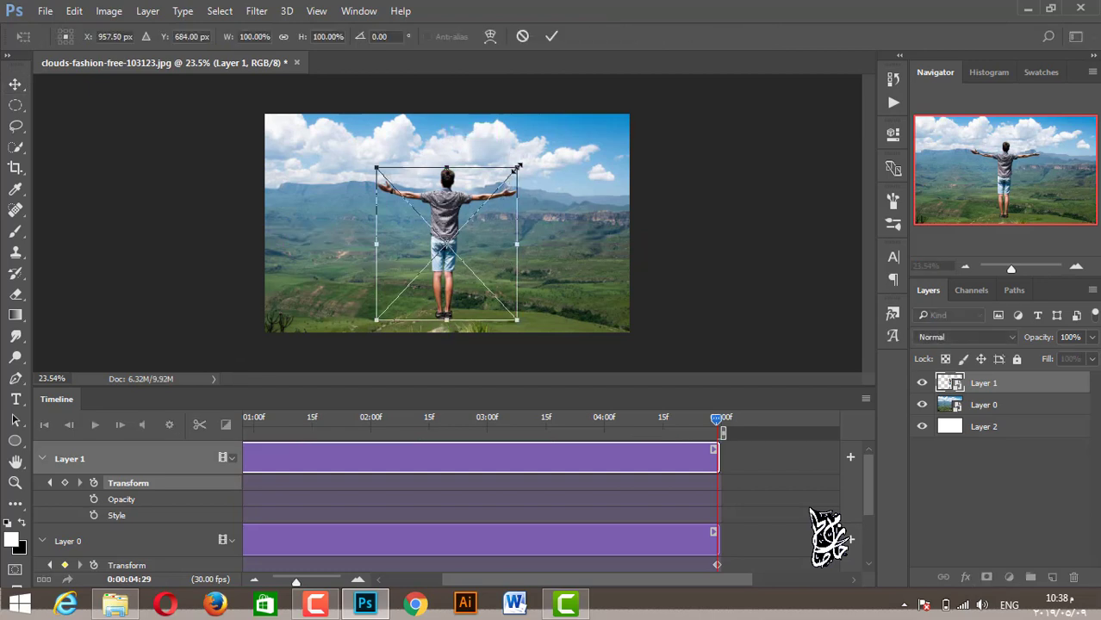
left_click_drag(517, 166, 494, 191)
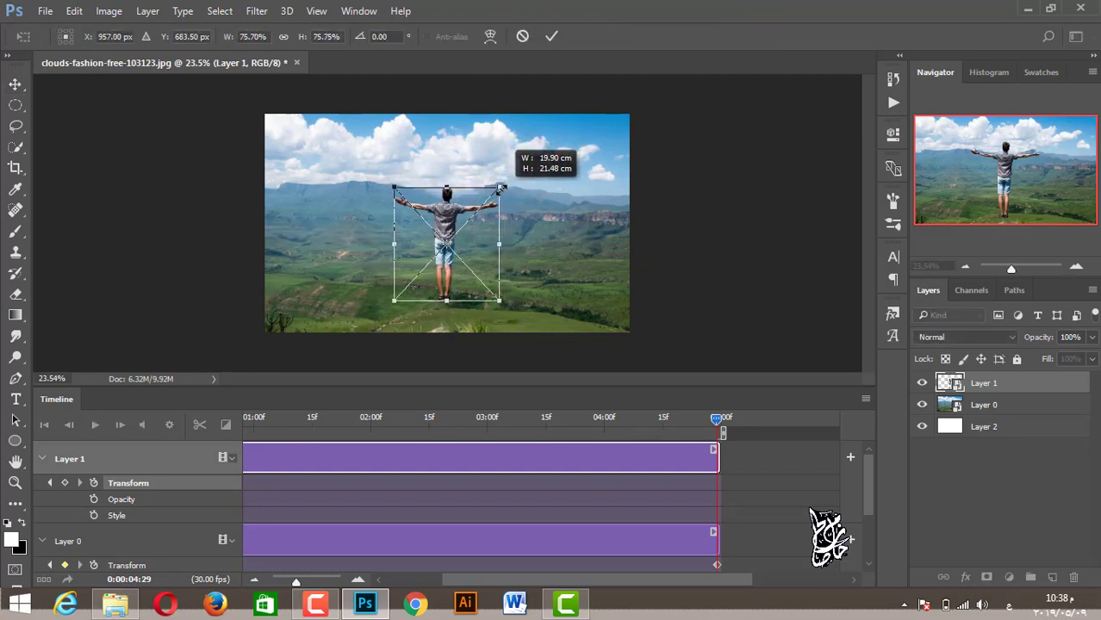
left_click(552, 36)
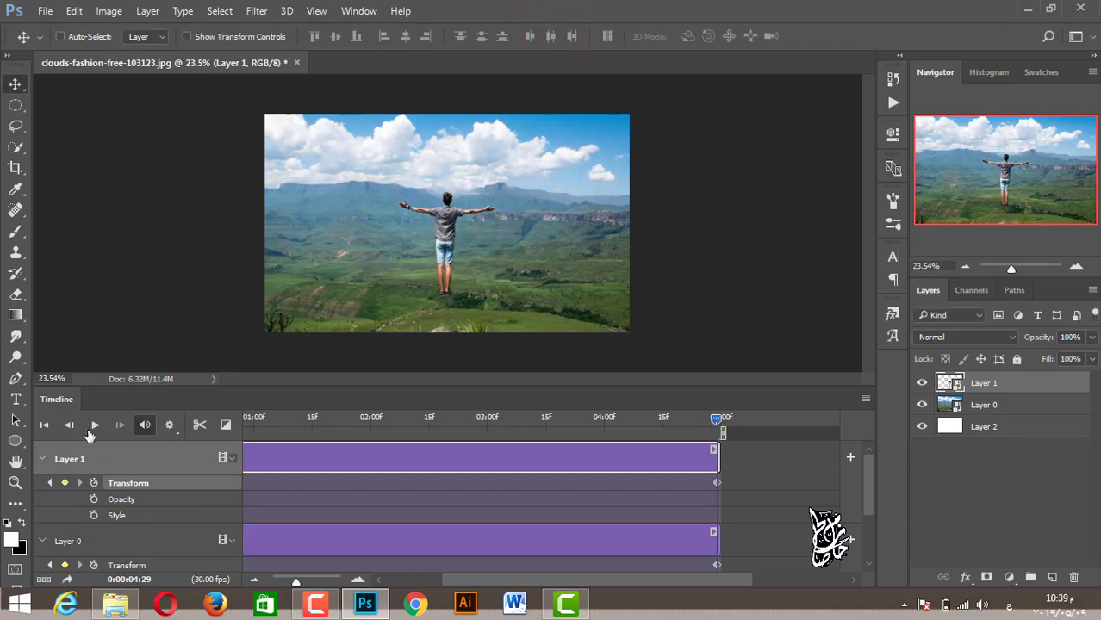
left_click(94, 425)
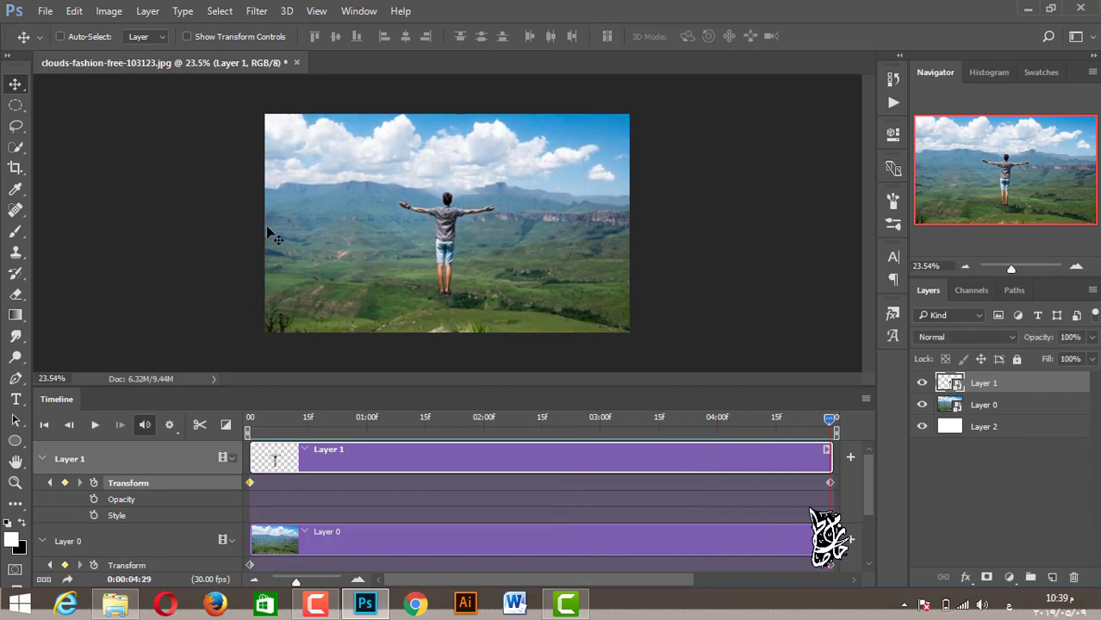
Step: Start a Render Video export with the Desktop as the output folder
left_click(48, 11)
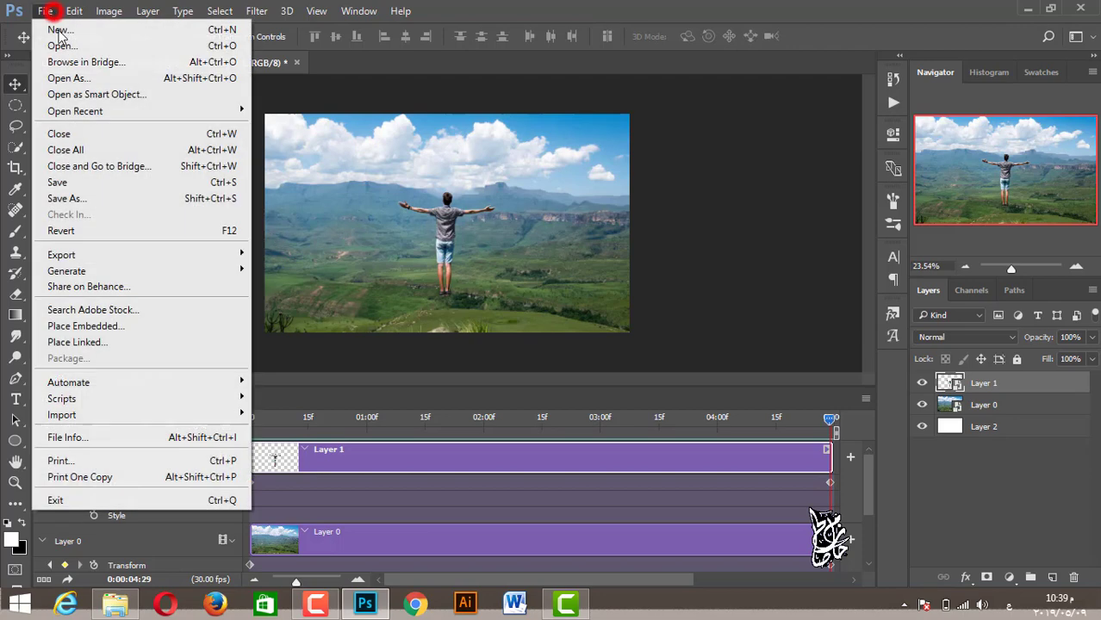
left_click(74, 253)
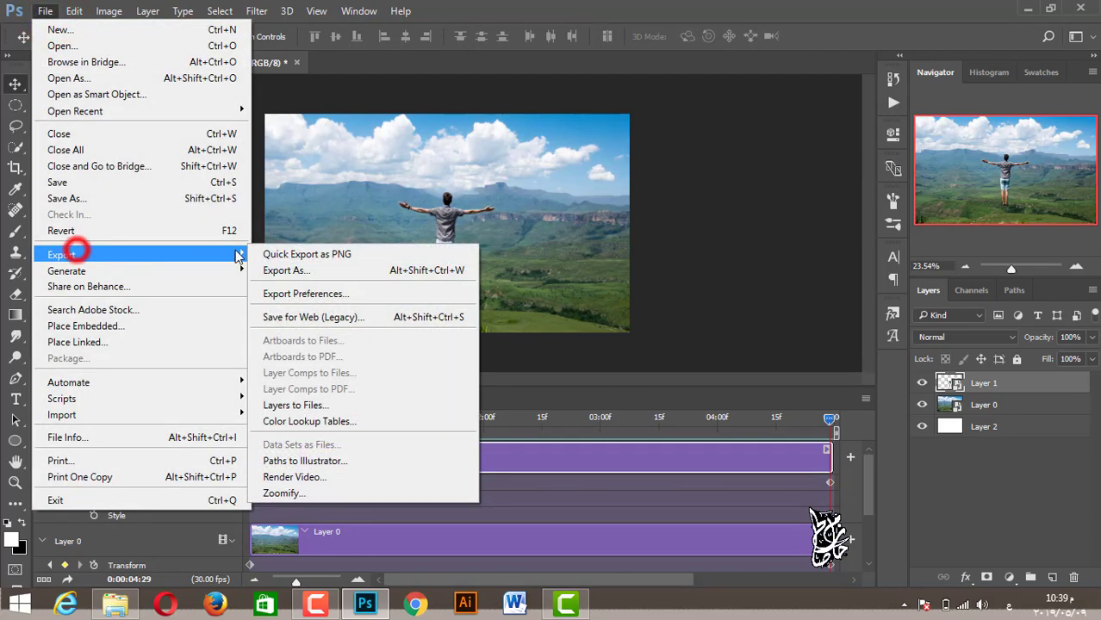
left_click(304, 479)
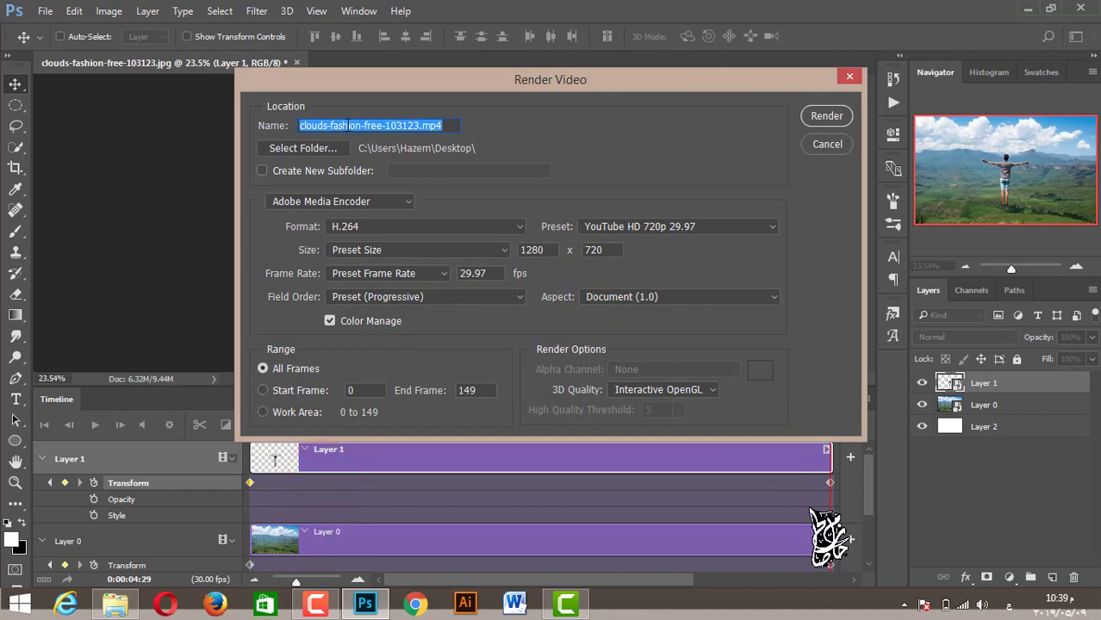
left_click(312, 150)
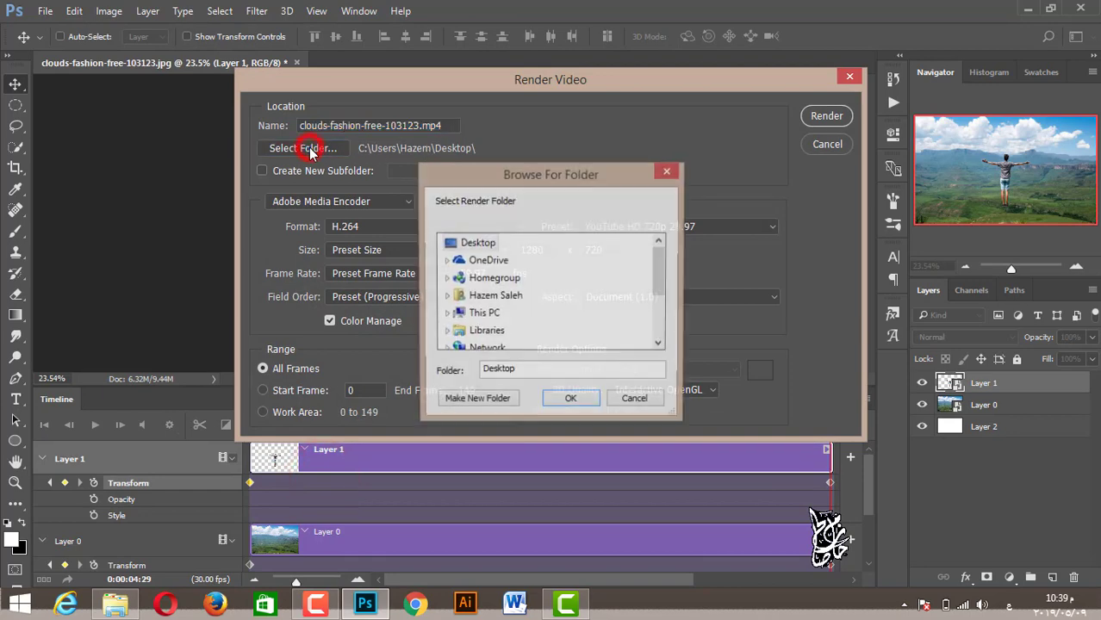
left_click(477, 244)
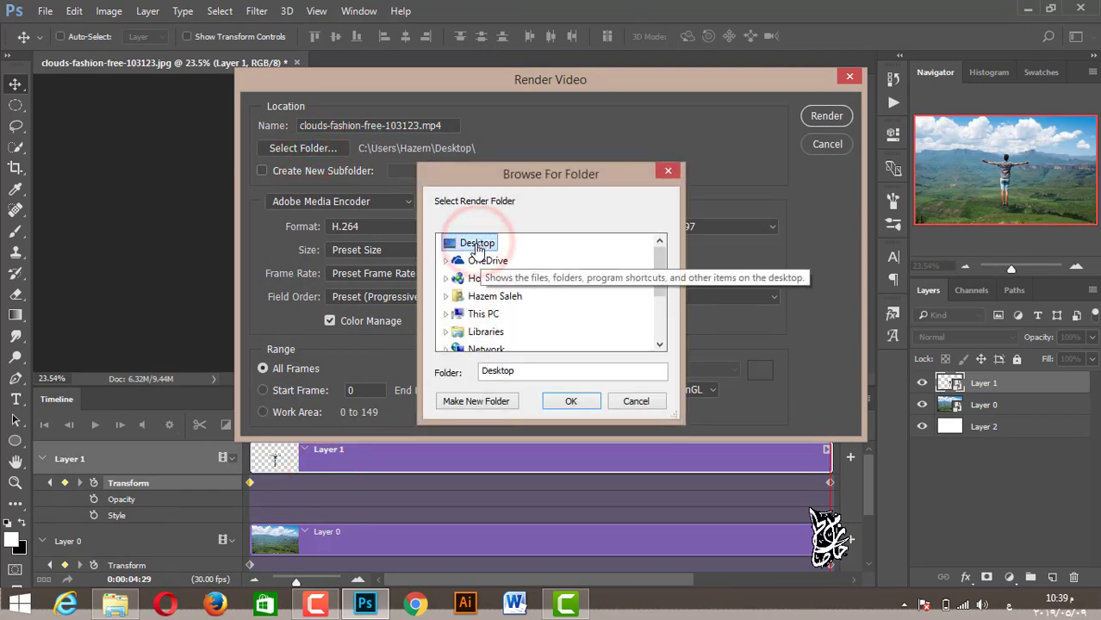
left_click(569, 400)
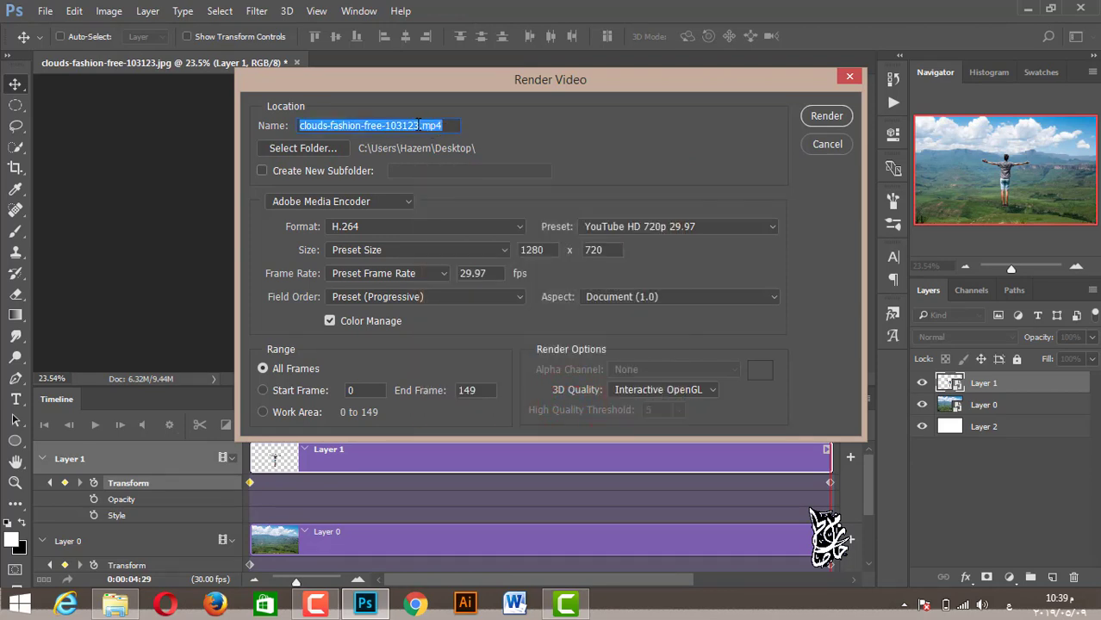
Step: Name the video 2D.mp4, choose the YouTube HD 1080p 29.97 preset, and render
double_click(417, 125)
type("2")
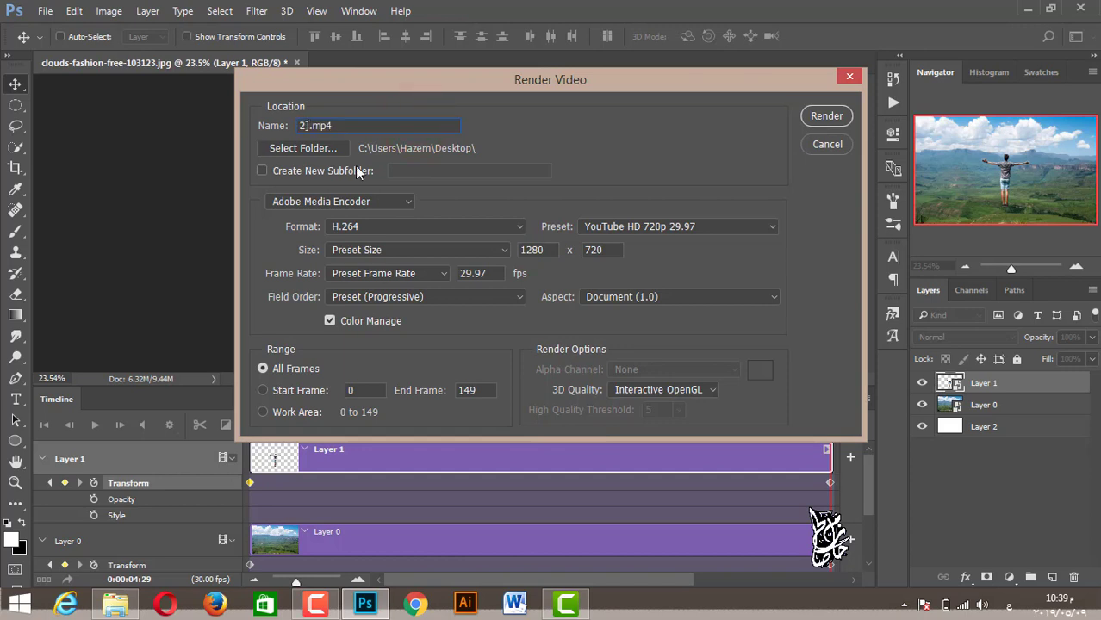
key("alt+shift")
type("D")
left_click(626, 229)
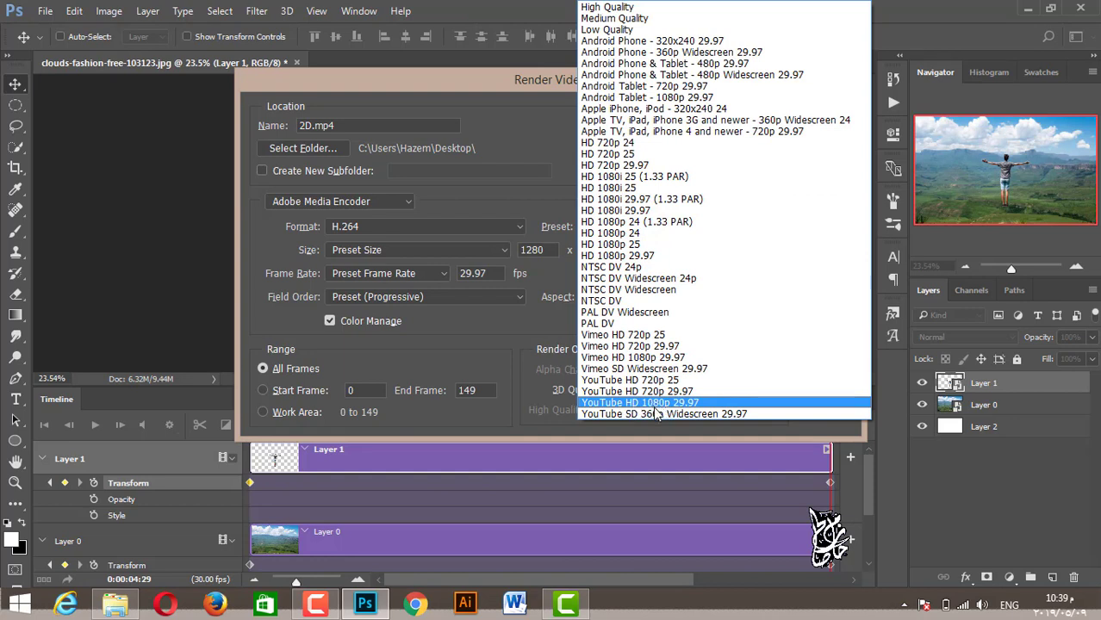
left_click(655, 403)
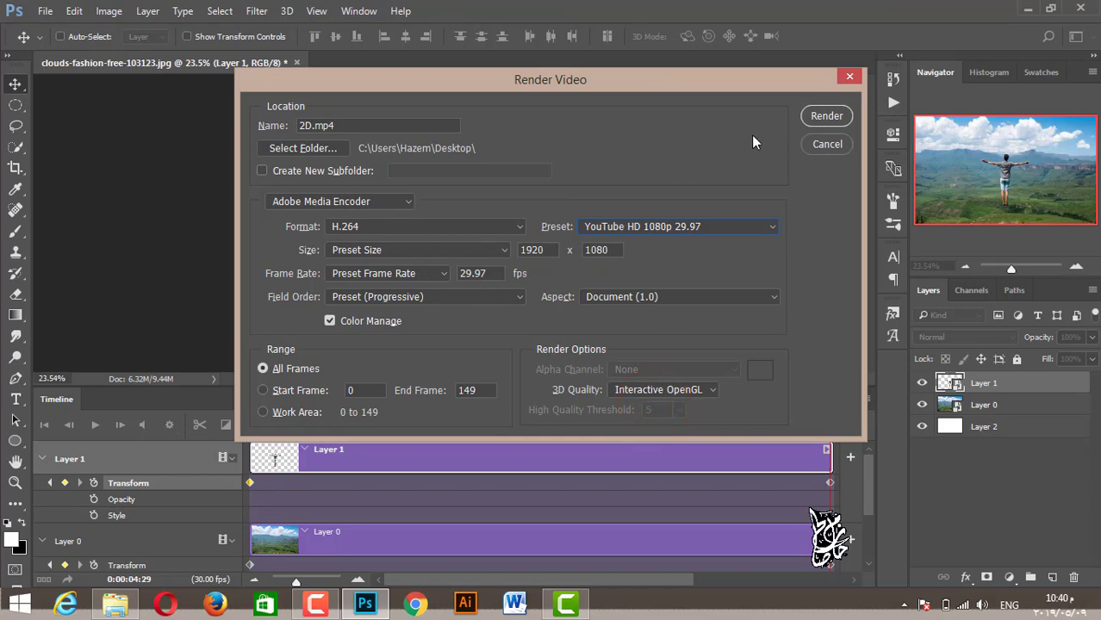
left_click(832, 119)
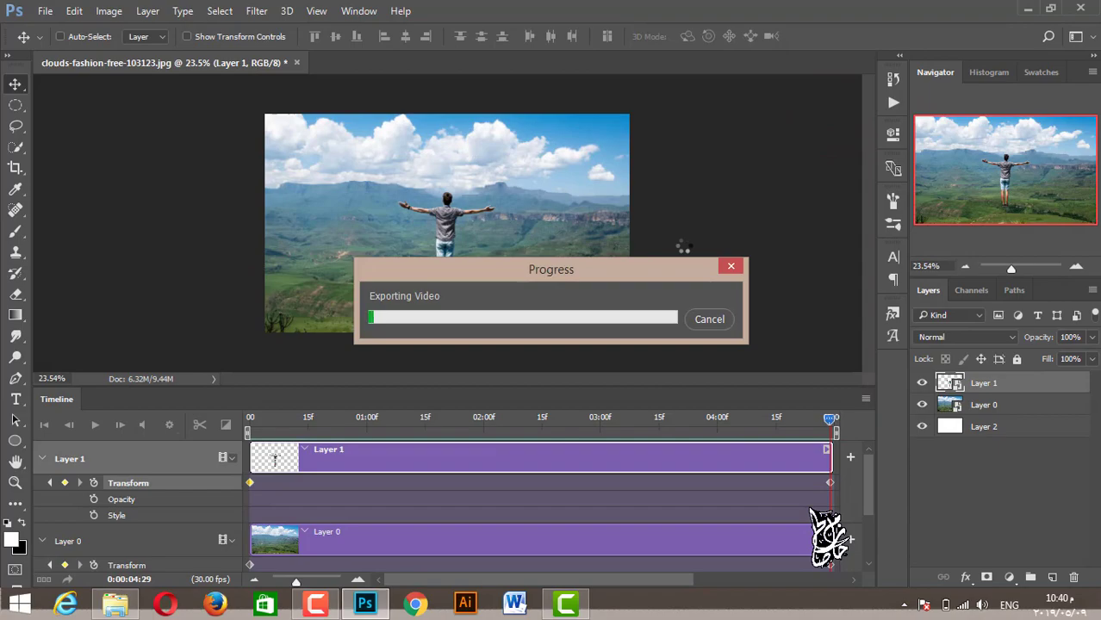
Step: Play the rendered 2D.mp4 from the desktop in Windows Media Player
left_click(1027, 10)
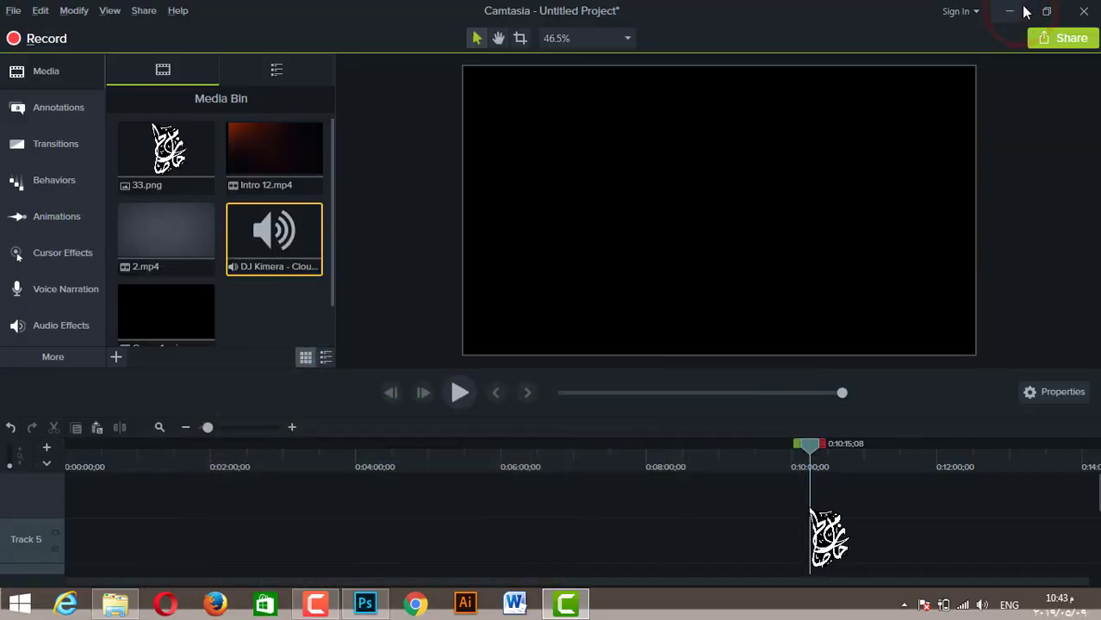
left_click(1022, 10)
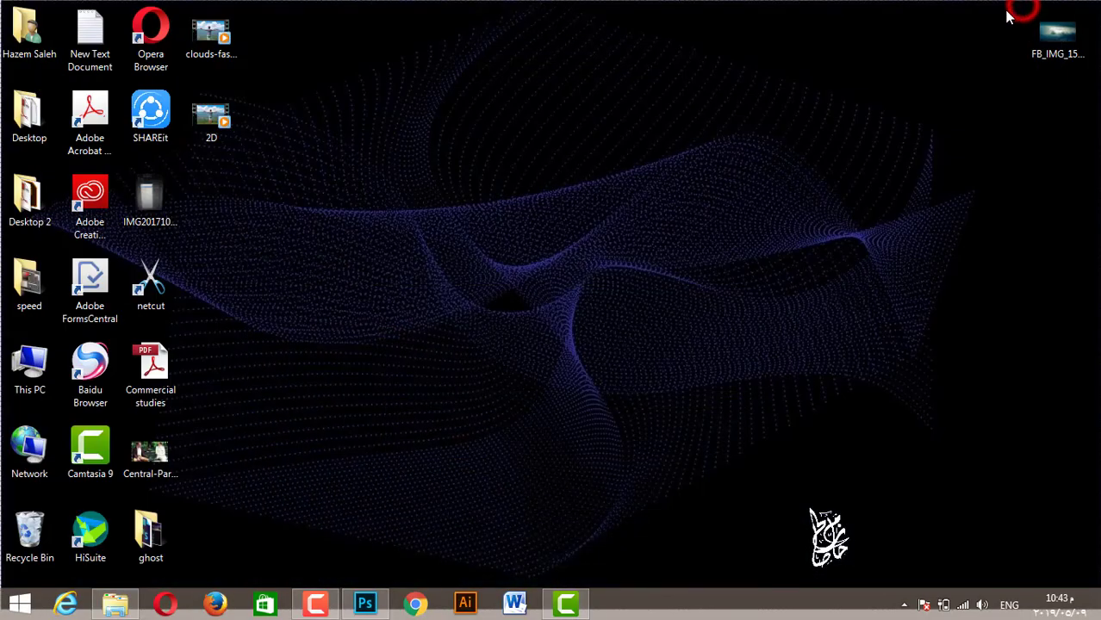
left_click(218, 123)
double_click(218, 123)
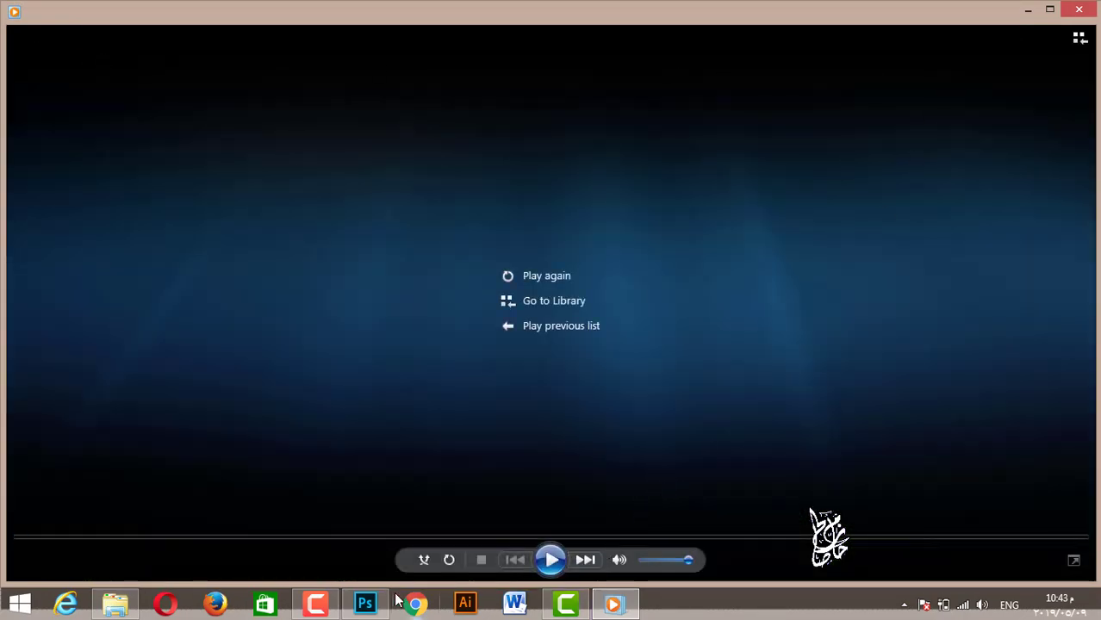
left_click(365, 603)
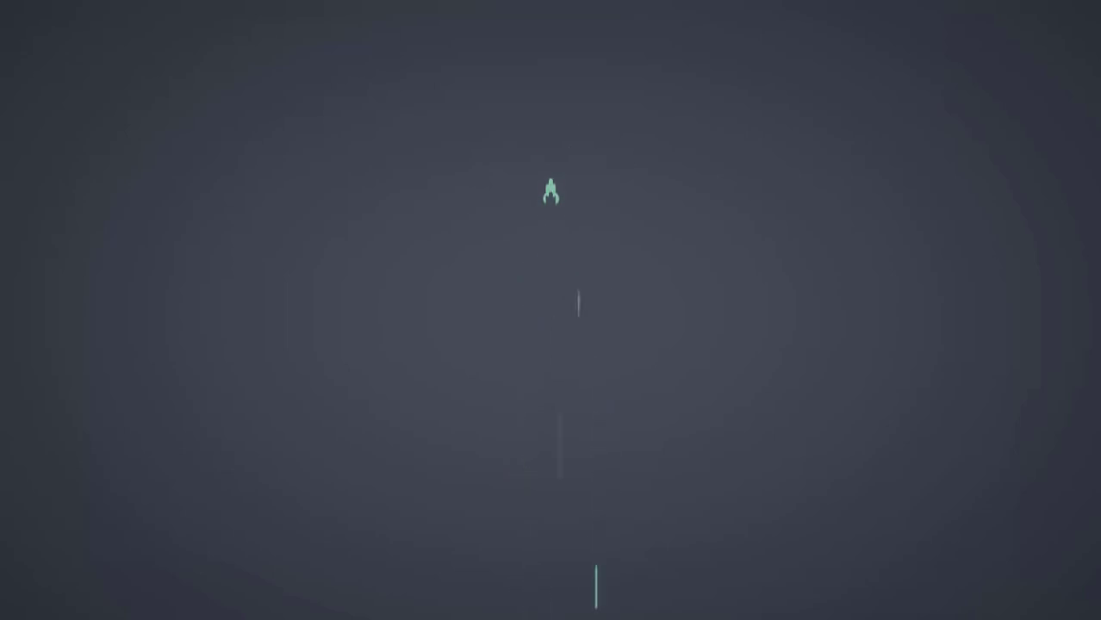